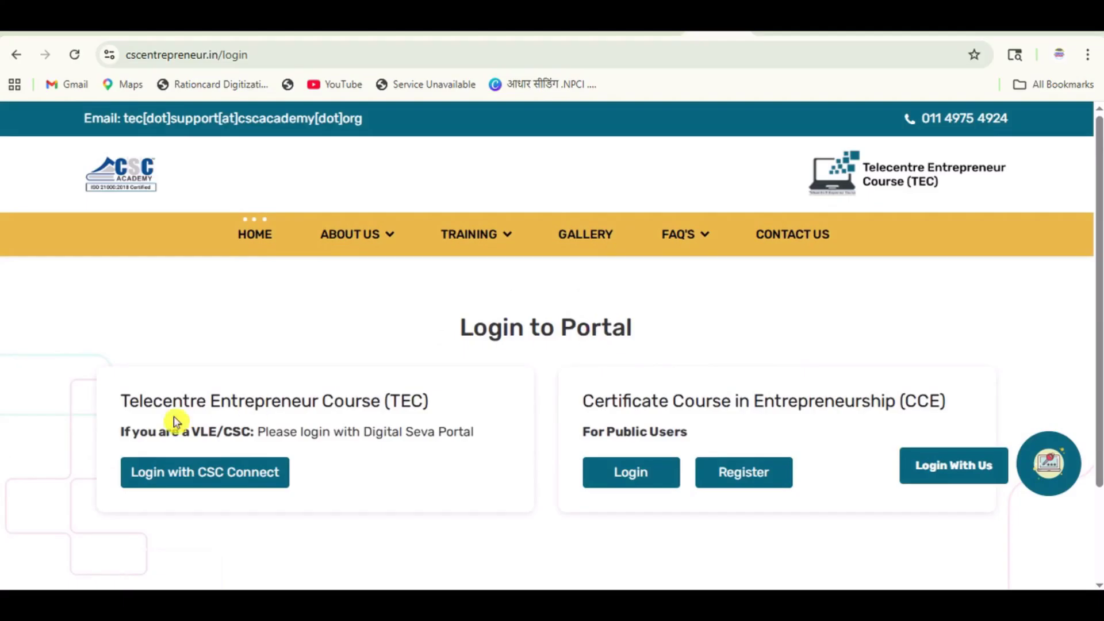
Open the public-user registration form for the Certificate Course in Entrepreneurship (CCE) and dismiss the Aadhaar details notice.
{"action": "left_click", "coordinate": [414, 407]}
{"action": "left_click", "coordinate": [228, 483]}
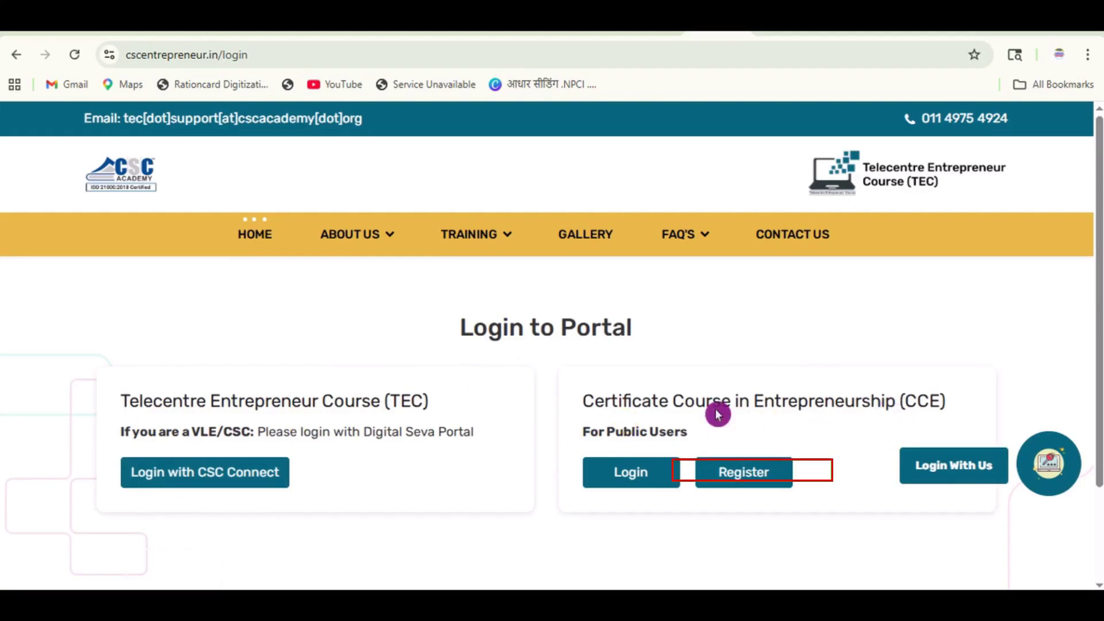
{"action": "left_click", "coordinate": [739, 484]}
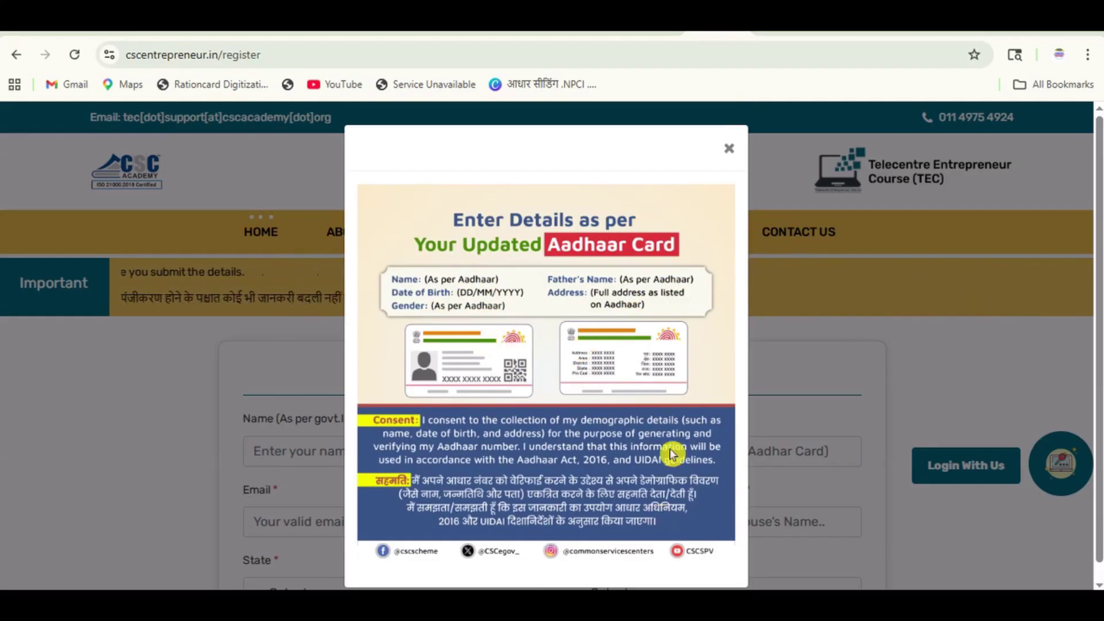
{"action": "left_click", "coordinate": [728, 151]}
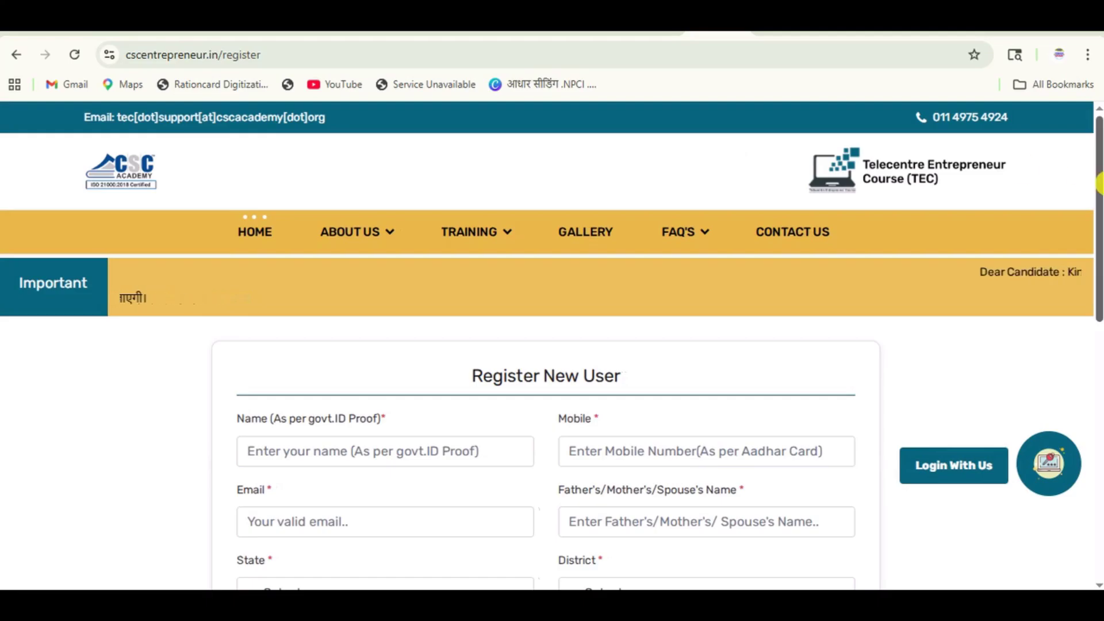
Fill in the applicant's full name, mobile number, email and father's, mother's or spouse's name in the registration form.
{"action": "scroll", "coordinate": [1099, 218], "scroll_direction": "down", "scroll_amount": 1}
{"action": "scroll", "coordinate": [1099, 219], "scroll_direction": "down", "scroll_amount": 3}
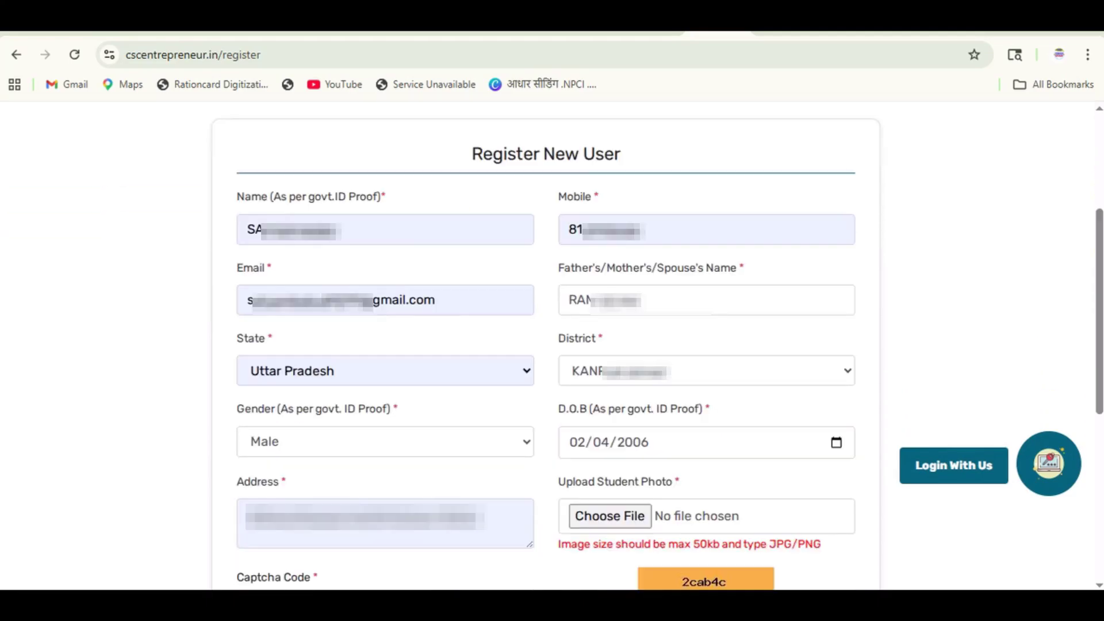
{"action": "left_click", "coordinate": [586, 161]}
{"action": "mouse_move", "coordinate": [331, 229]}
{"action": "left_mouse_down"}
{"action": "mouse_move", "coordinate": [254, 238]}
{"action": "mouse_move", "coordinate": [334, 243]}
{"action": "left_mouse_up"}
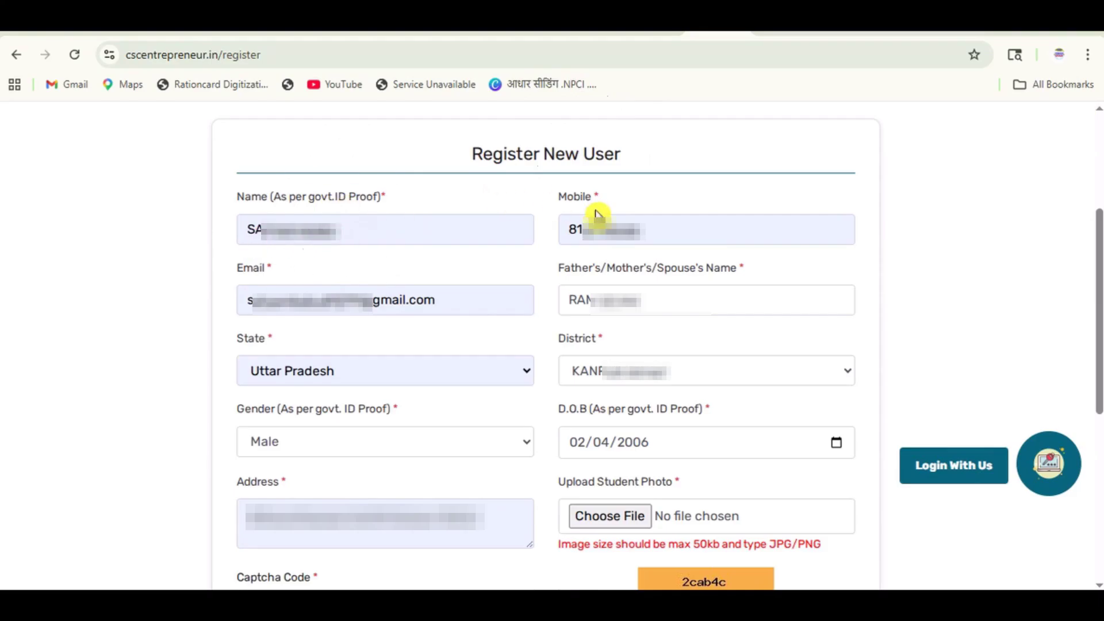
{"action": "left_click", "coordinate": [581, 230]}
{"action": "left_click_drag", "start_coordinate": [562, 236], "coordinate": [657, 237]}
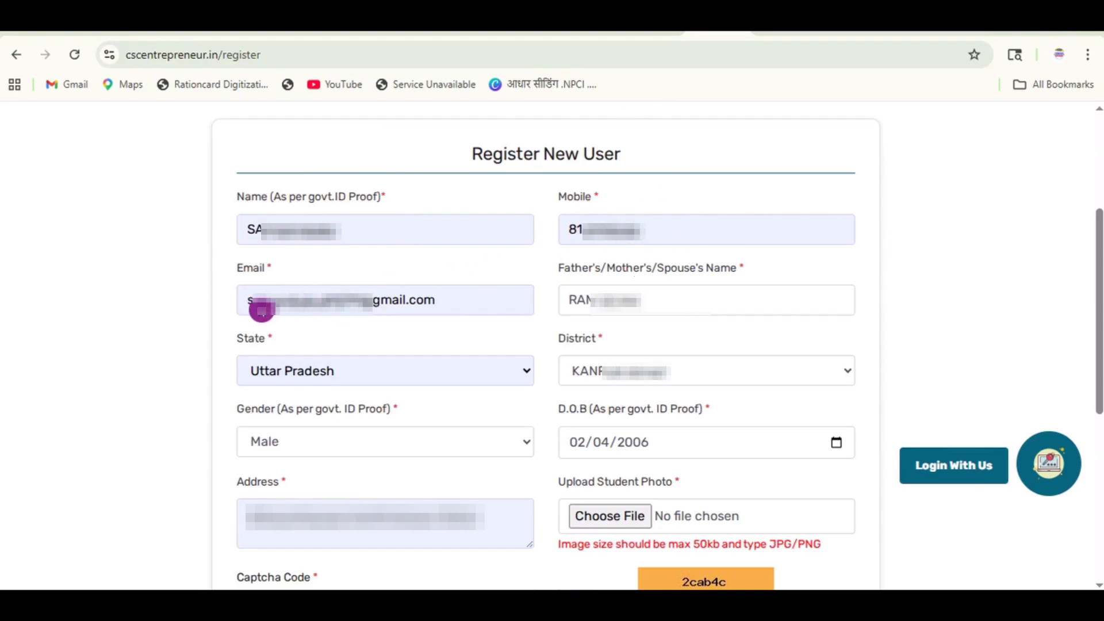
{"action": "left_click", "coordinate": [436, 309]}
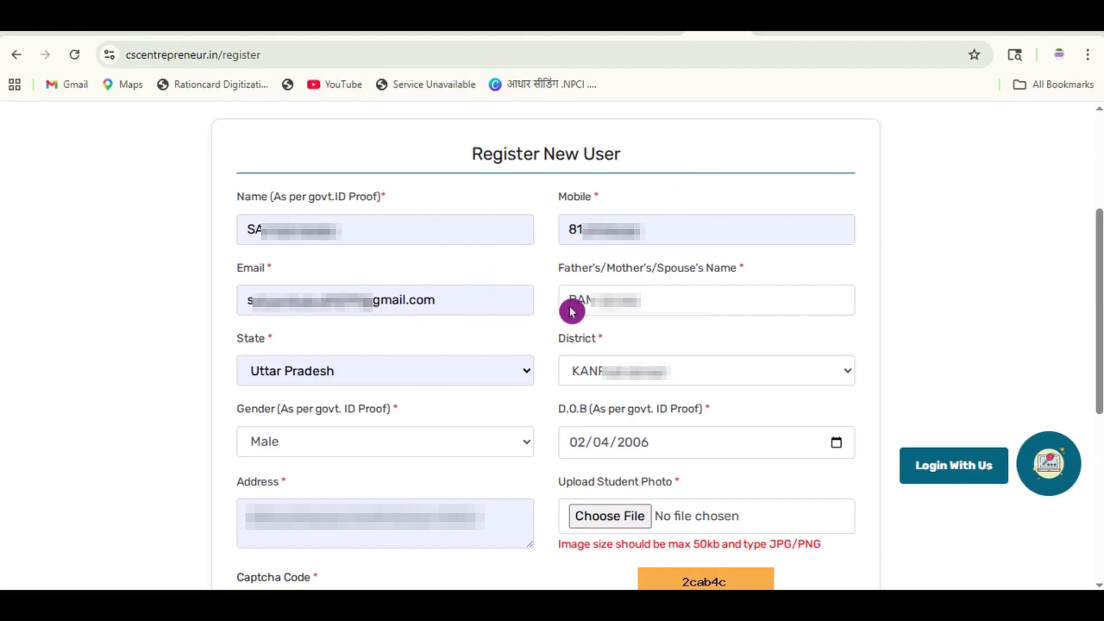
{"action": "left_click", "coordinate": [641, 307]}
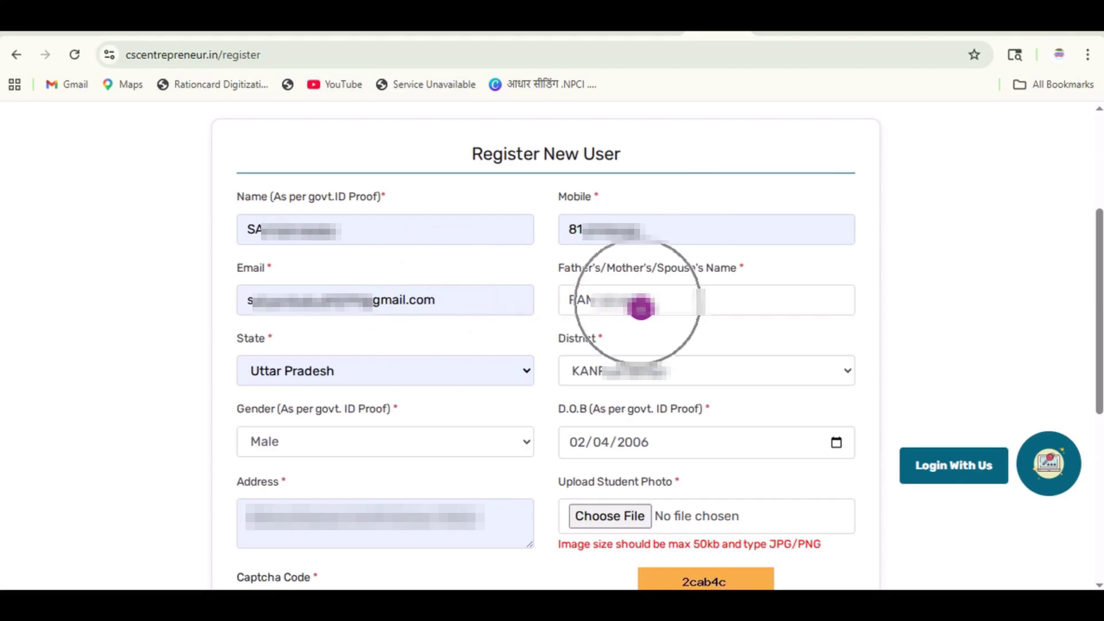
{"action": "left_click", "coordinate": [642, 308]}
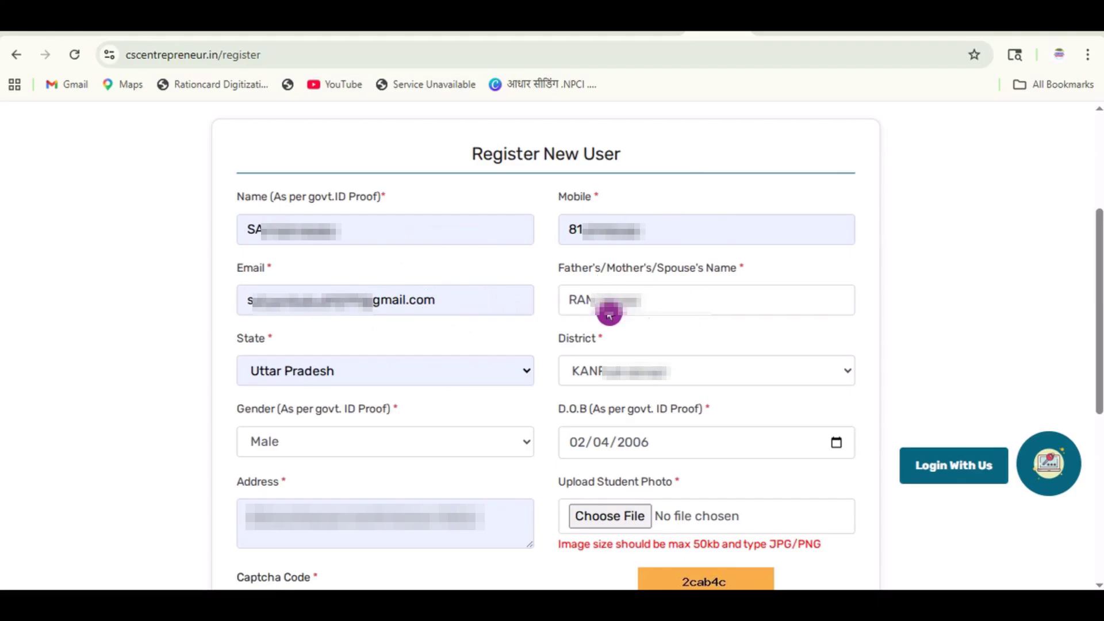
Set the applicant's state to Uttar Pradesh and choose the applicant's district.
{"action": "left_click", "coordinate": [436, 375]}
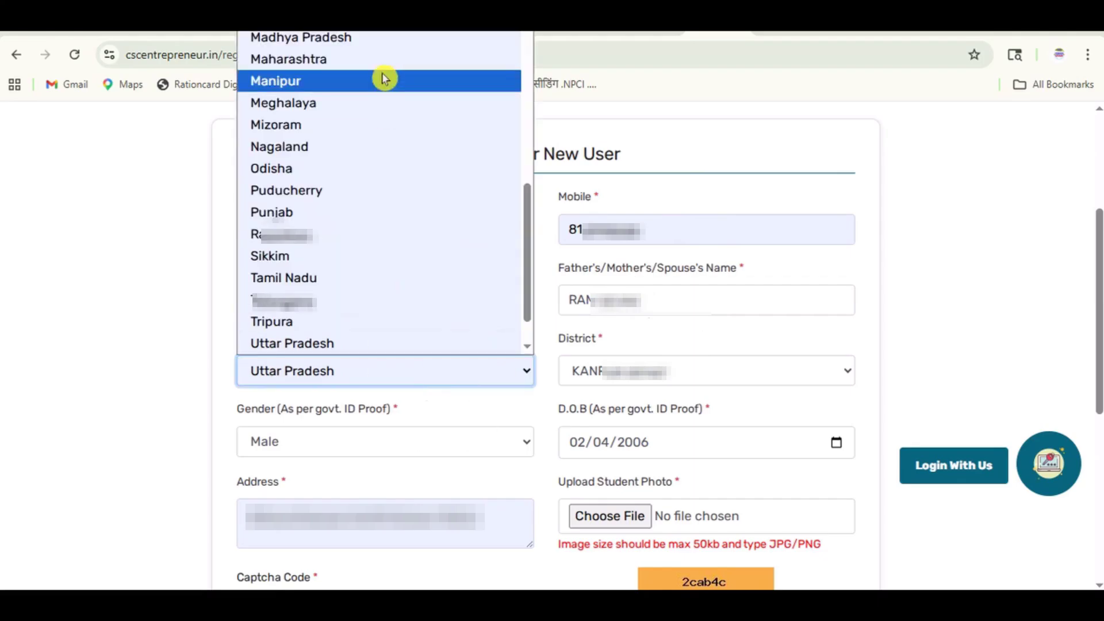
{"action": "left_click", "coordinate": [359, 345]}
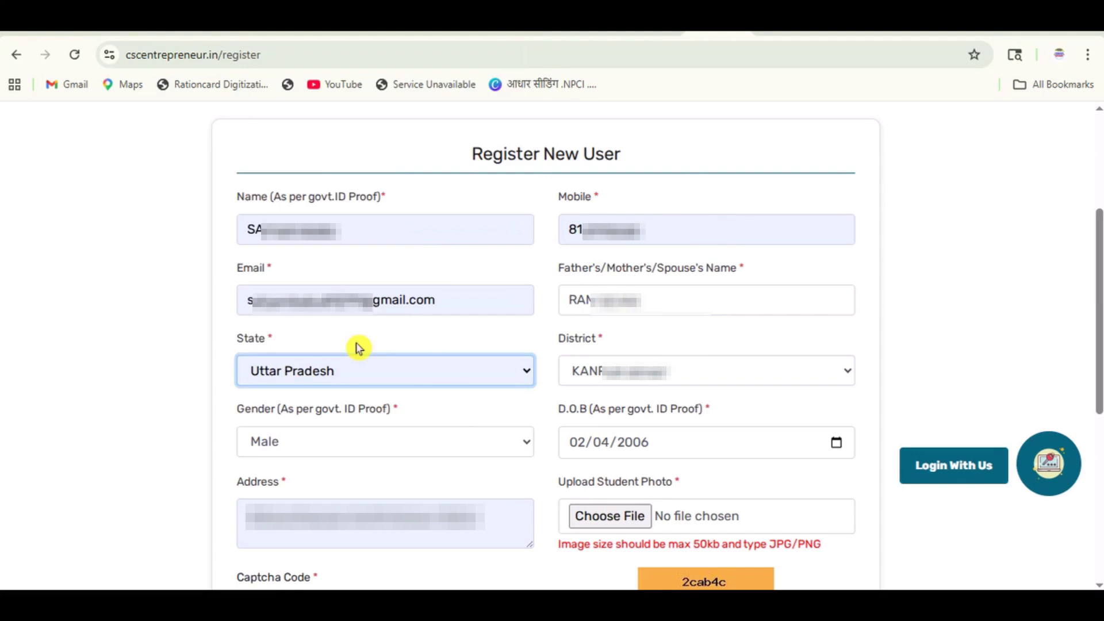
{"action": "left_click", "coordinate": [720, 370]}
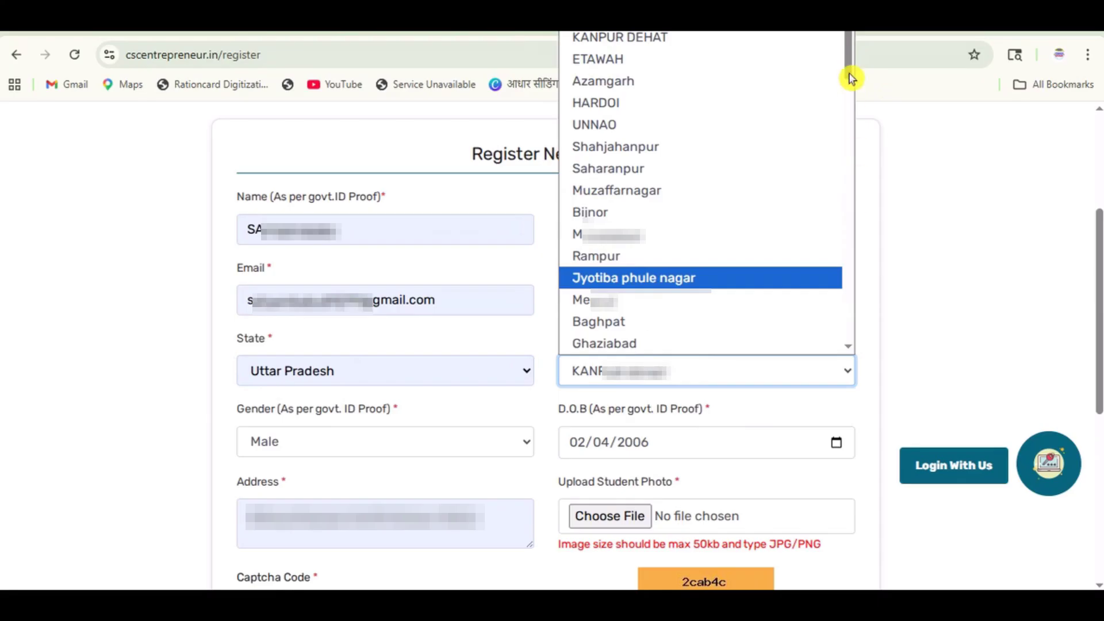
{"action": "left_click_drag", "start_coordinate": [851, 78], "coordinate": [853, 264]}
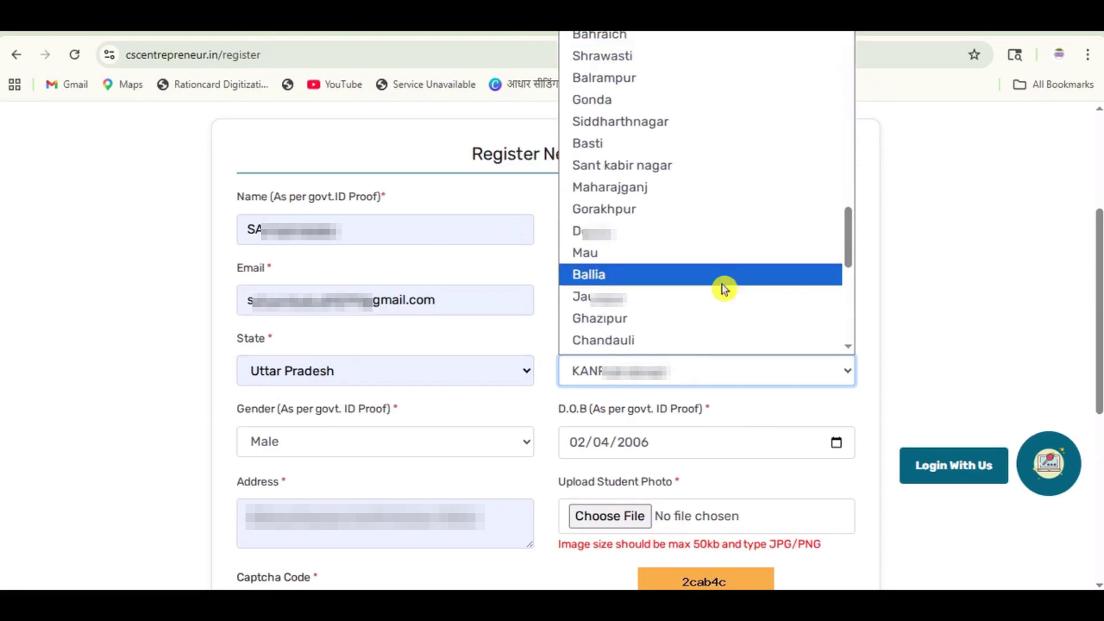
{"action": "left_click", "coordinate": [692, 380]}
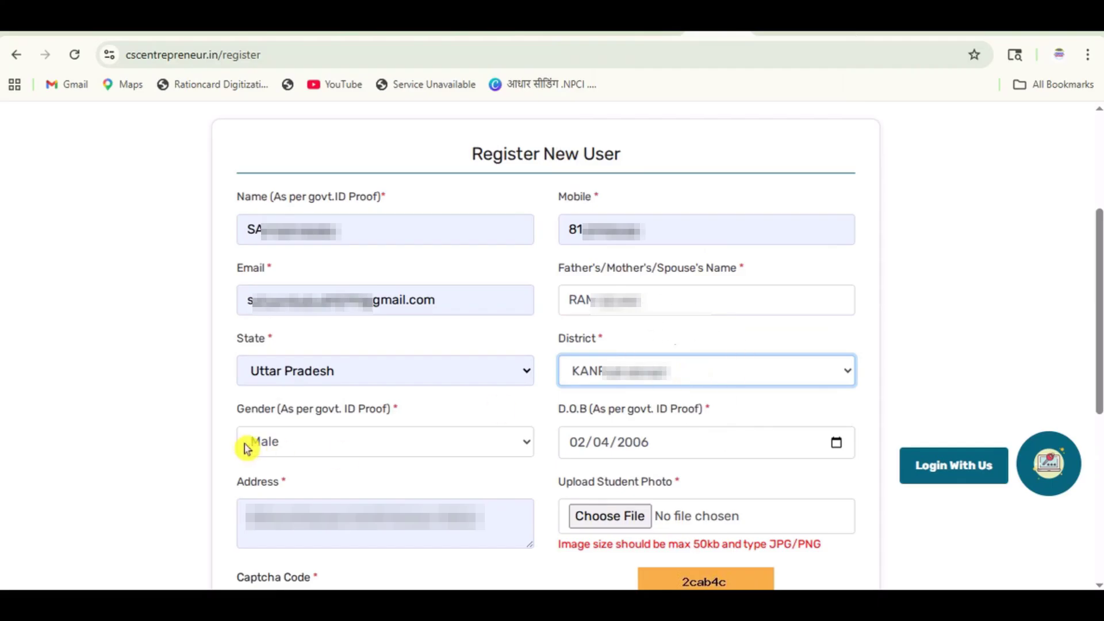
Set the gender to Male and fill in the applicant's date of birth as per the government ID.
{"action": "left_click", "coordinate": [328, 448]}
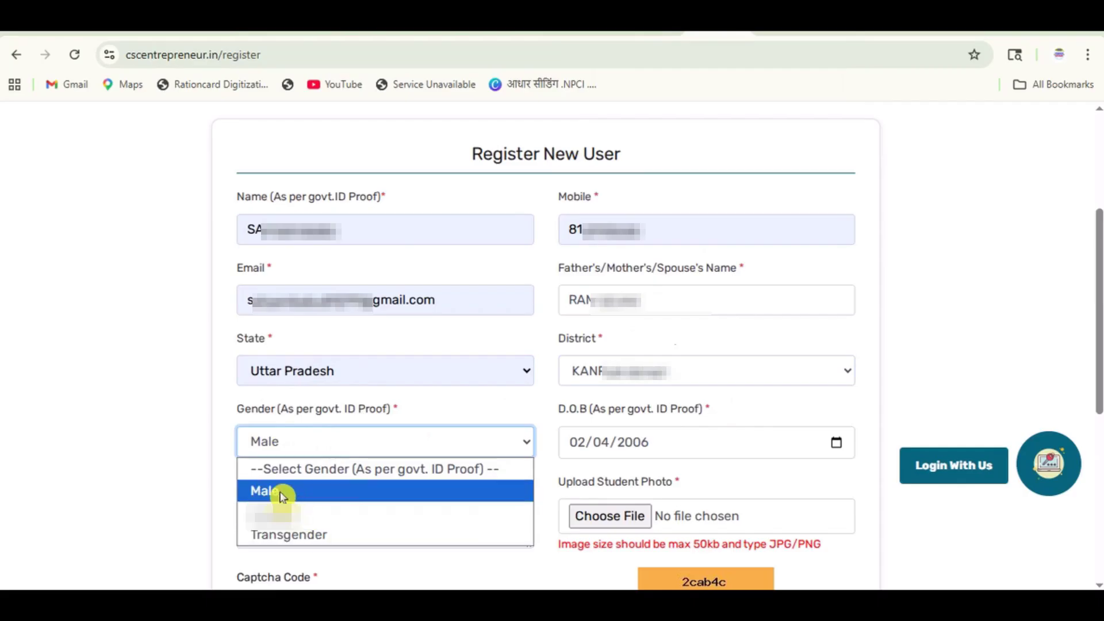
{"action": "left_click", "coordinate": [281, 493]}
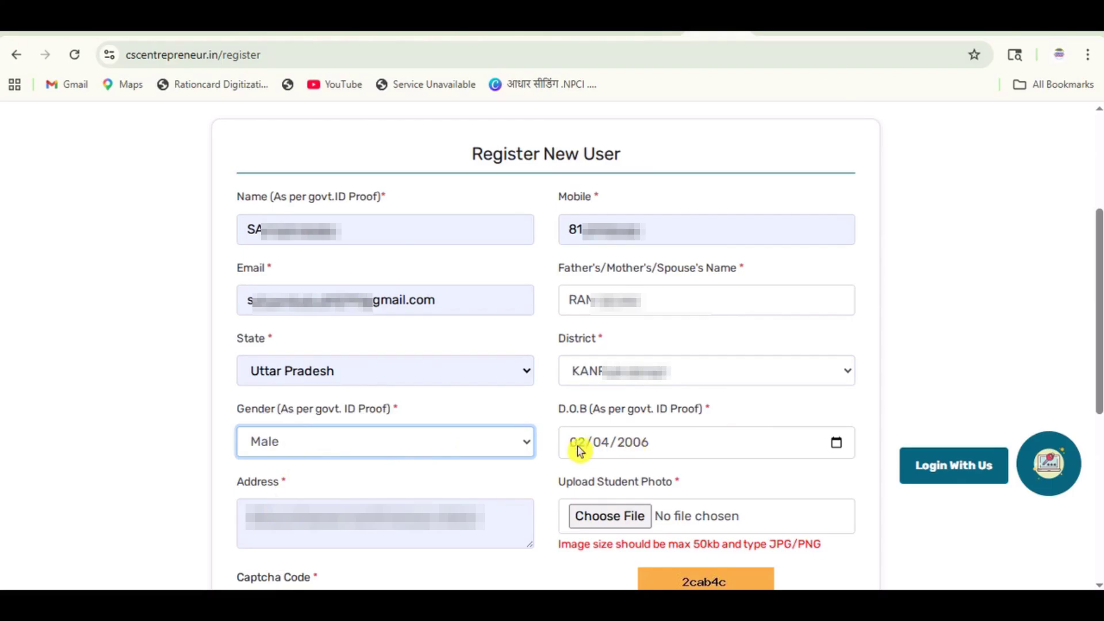
{"action": "left_click", "coordinate": [690, 452]}
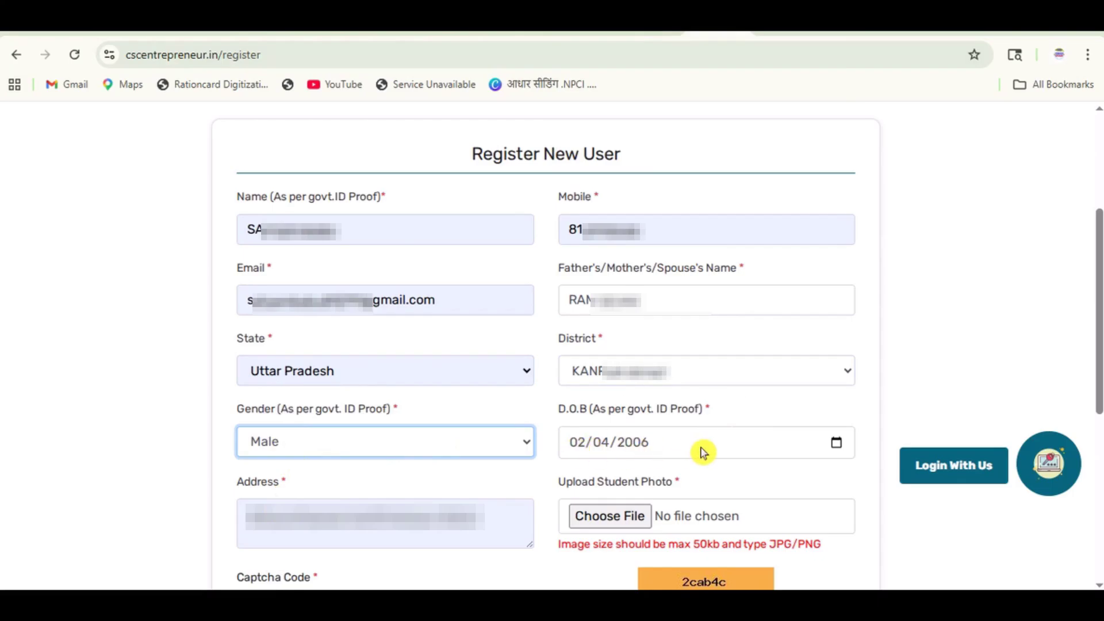
{"action": "left_click", "coordinate": [835, 456]}
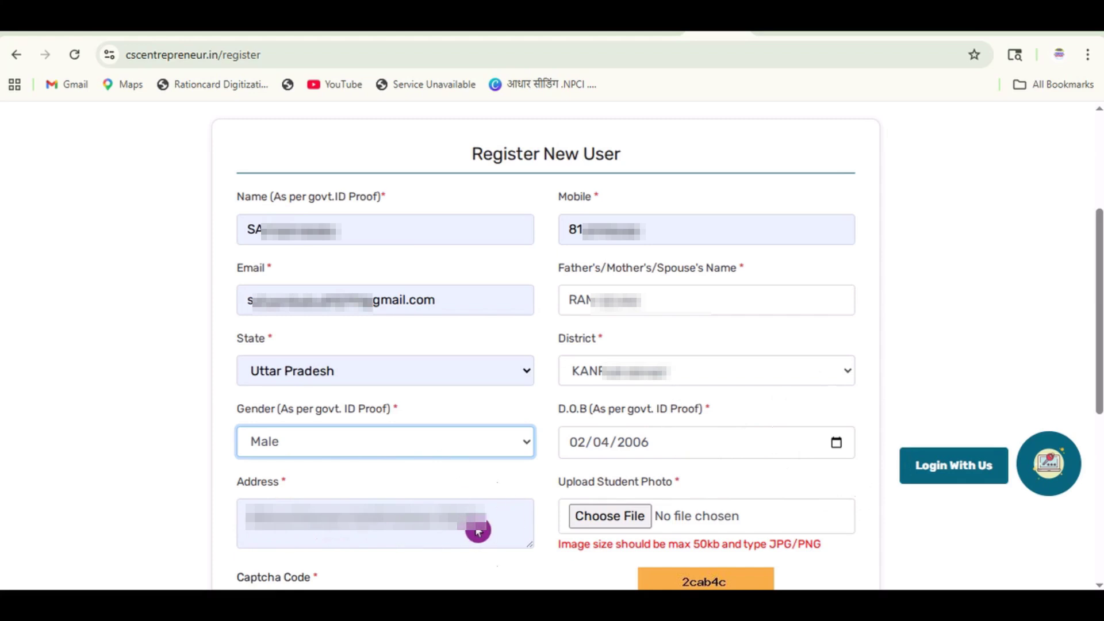
Upload the applicant's JPG photo from New folder (3) as the student photo.
{"action": "left_click", "coordinate": [602, 522]}
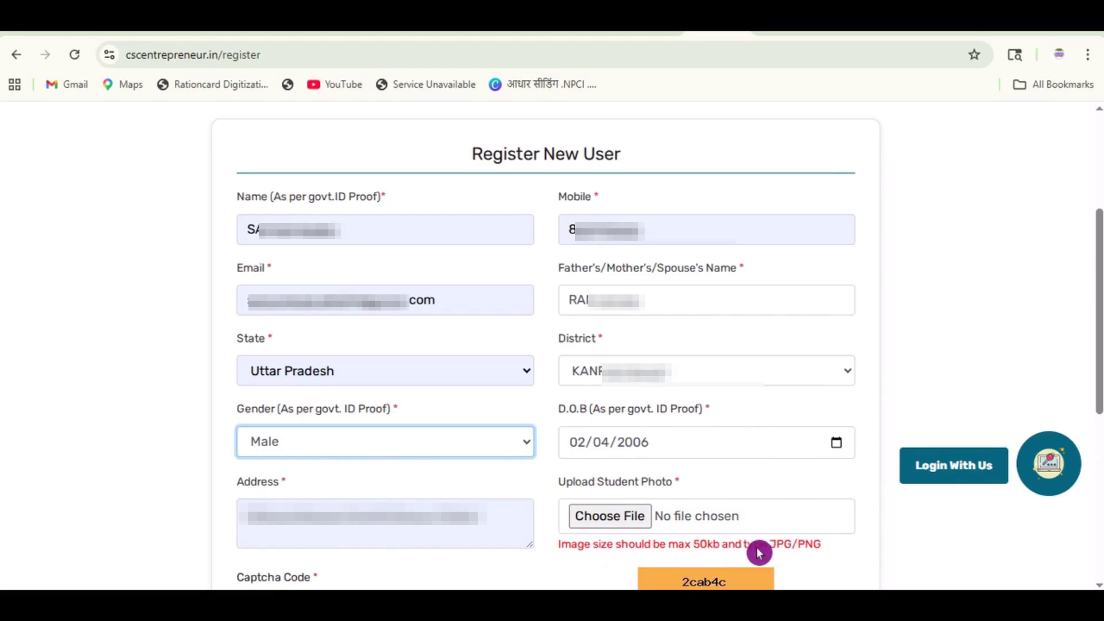
{"action": "left_click", "coordinate": [625, 528]}
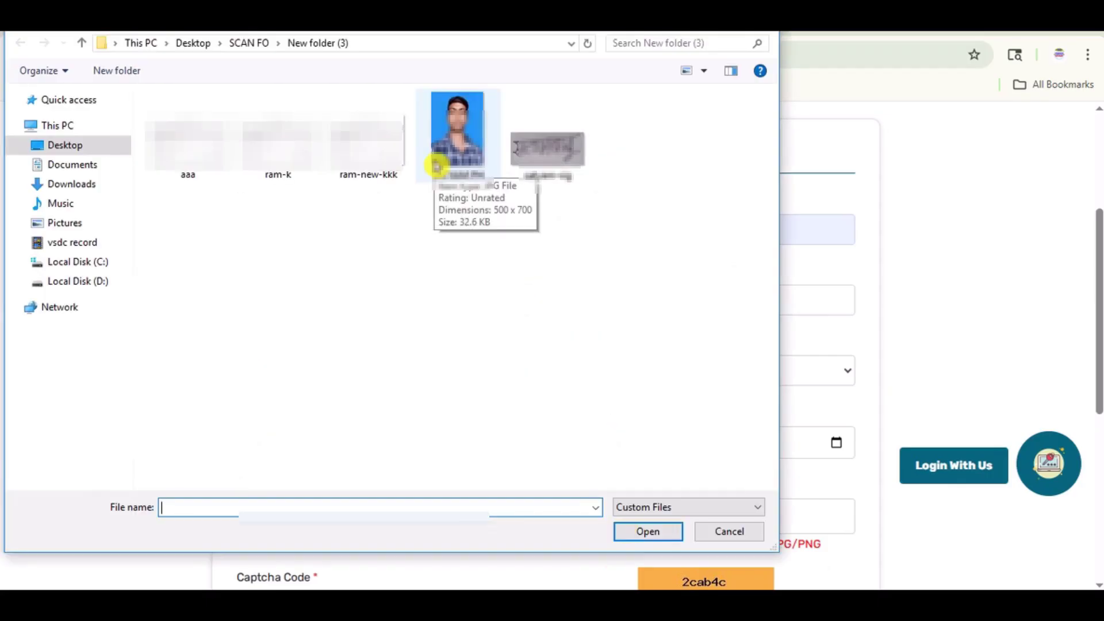
{"action": "double_click", "coordinate": [435, 165]}
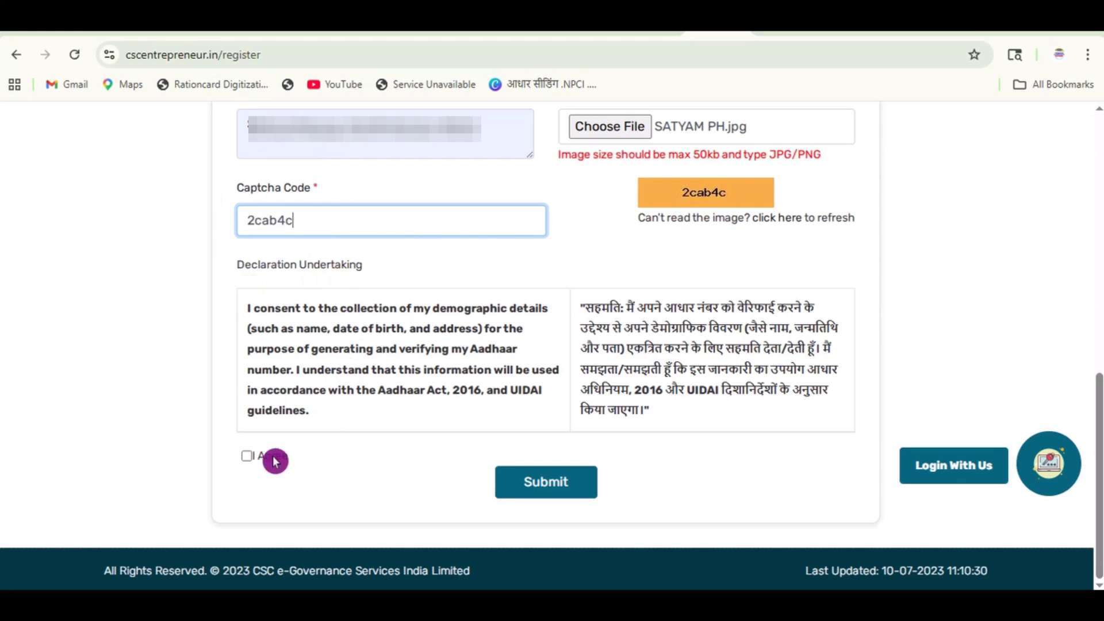
Complete the captcha, agree to the declaration undertaking and submit the registration form.
{"action": "left_click", "coordinate": [248, 460]}
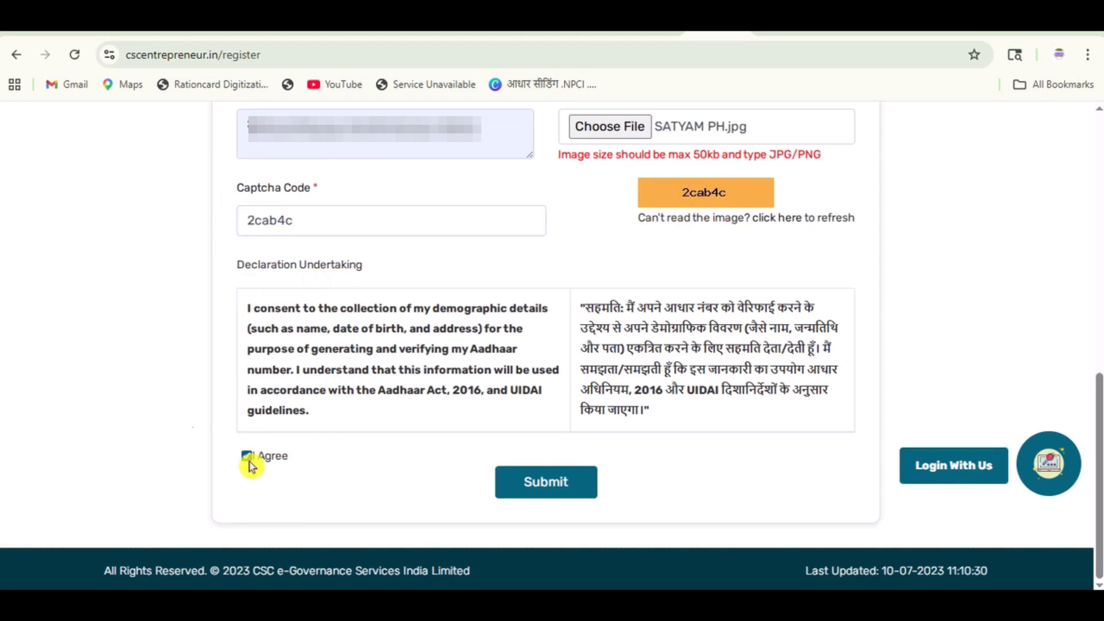
{"action": "left_click", "coordinate": [514, 485]}
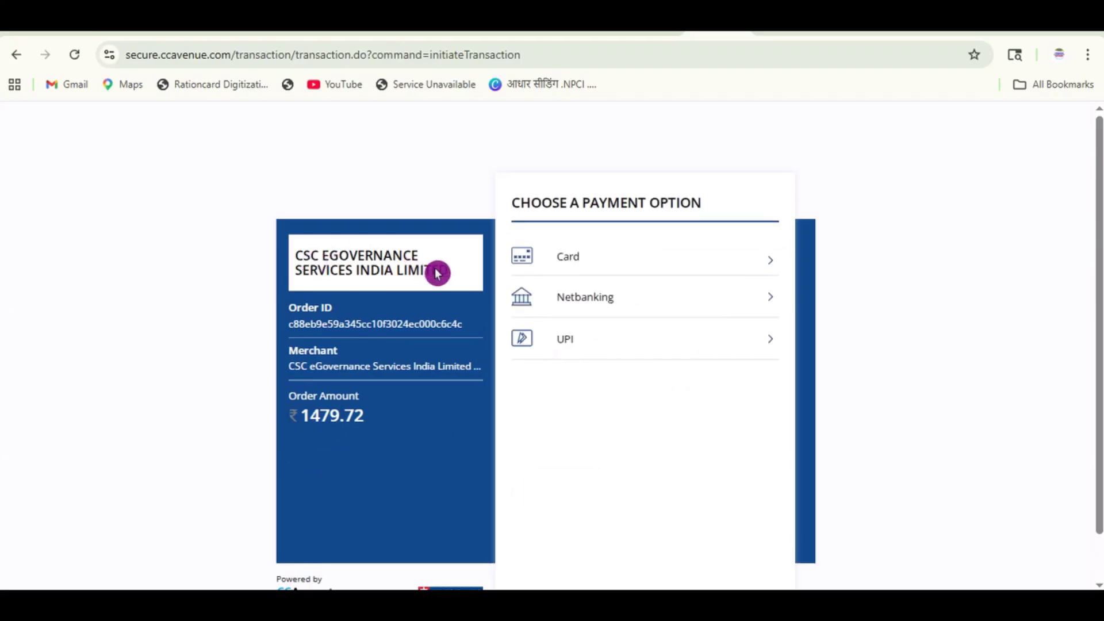
Review the order details, choose UPI as the payment option and generate the payment QR code.
{"action": "left_click", "coordinate": [423, 324]}
{"action": "left_click", "coordinate": [362, 416]}
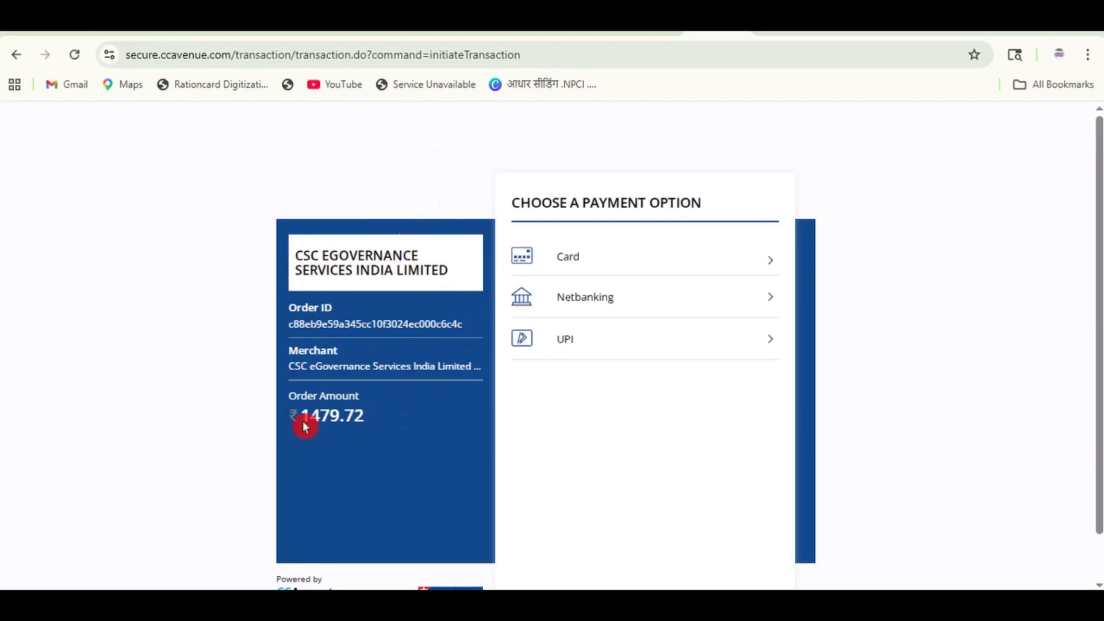
{"action": "left_click", "coordinate": [365, 430]}
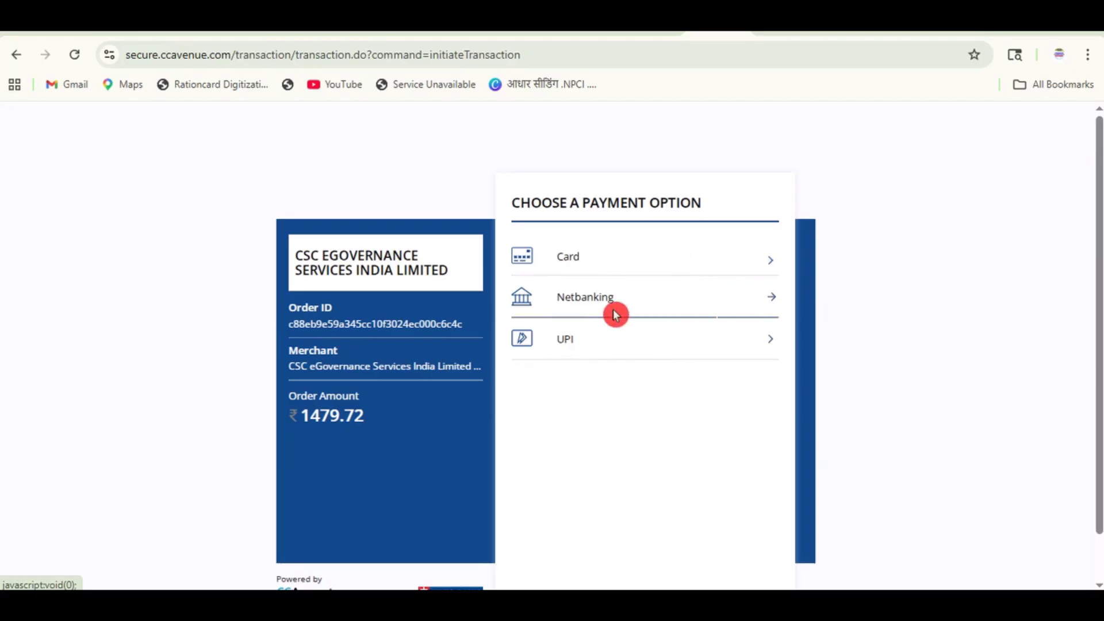
{"action": "left_click", "coordinate": [624, 350]}
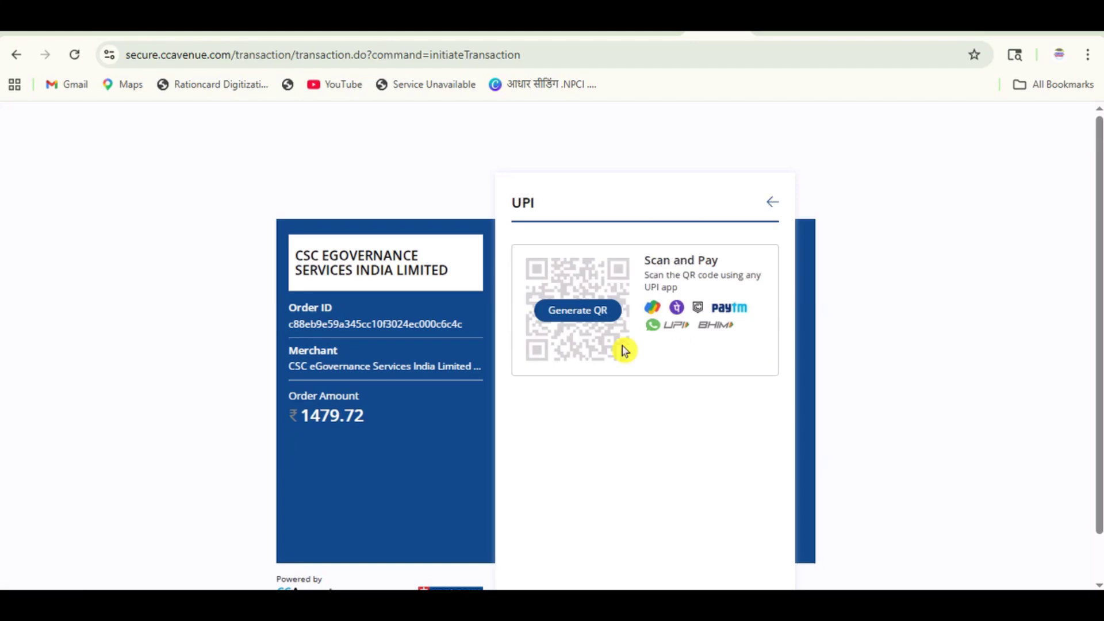
{"action": "left_click", "coordinate": [570, 313]}
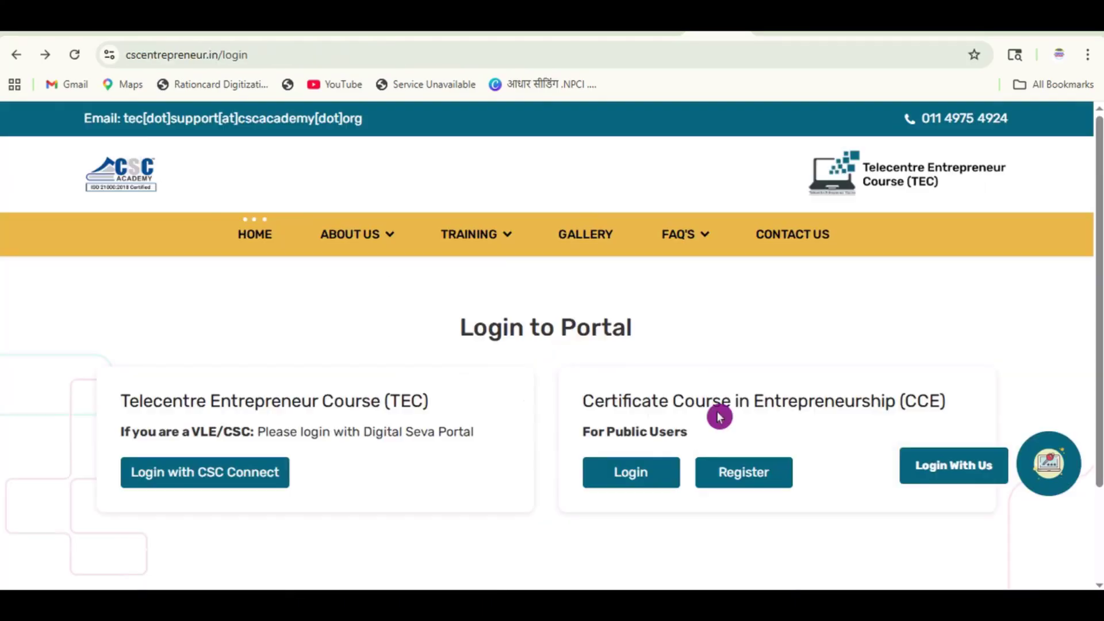
Open the public-user login for the Certificate Course in Entrepreneurship and sign in with the account username and password.
{"action": "left_click", "coordinate": [631, 479]}
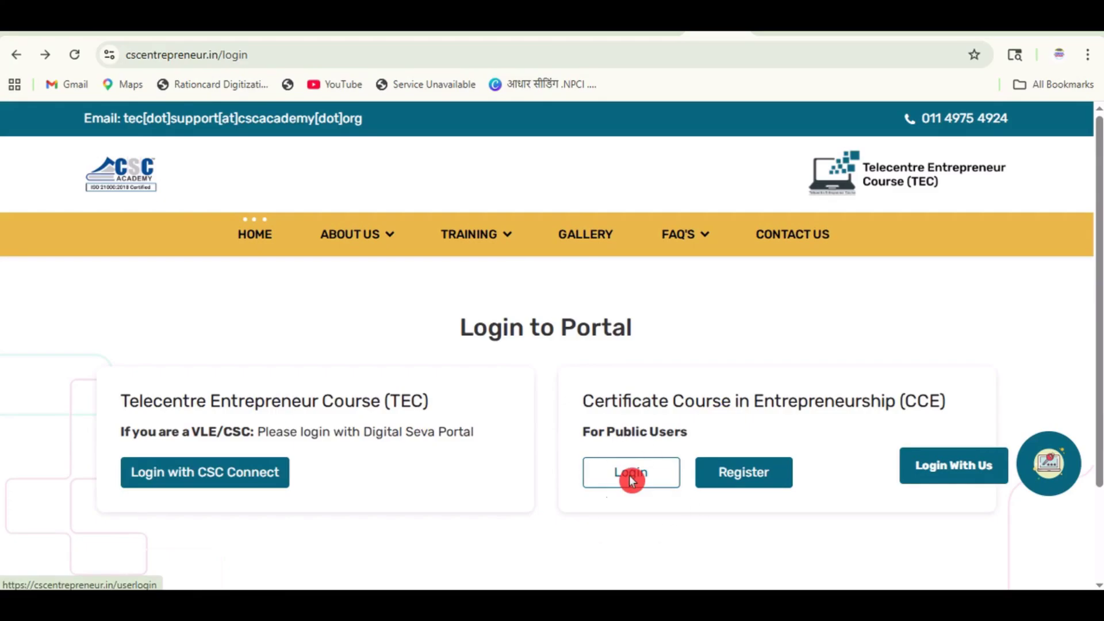
{"action": "left_click", "coordinate": [631, 478]}
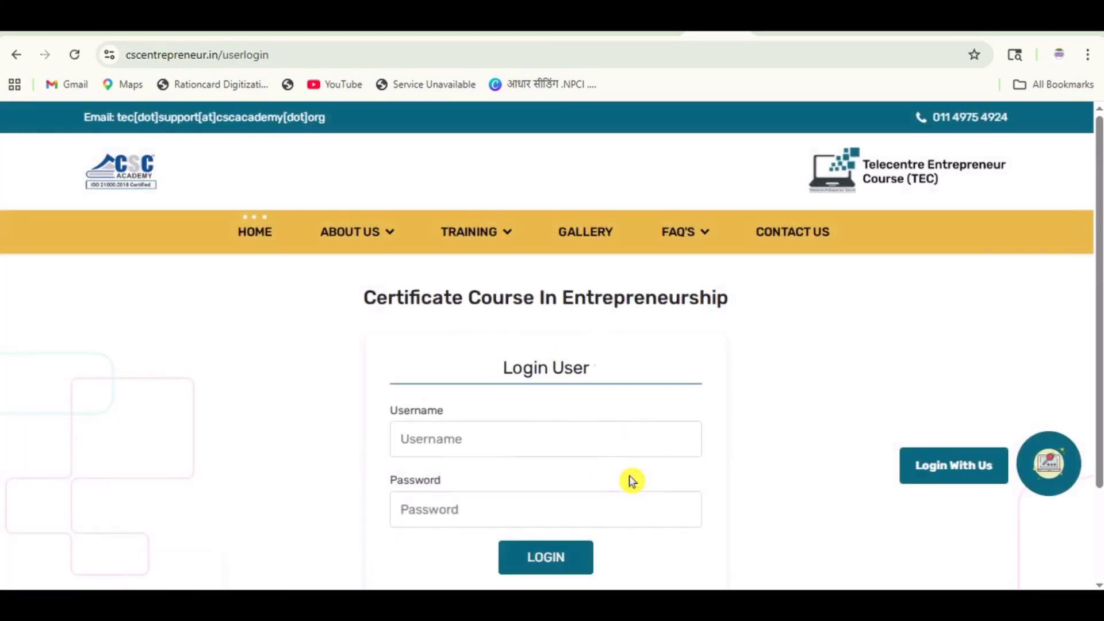
{"action": "left_click", "coordinate": [535, 302]}
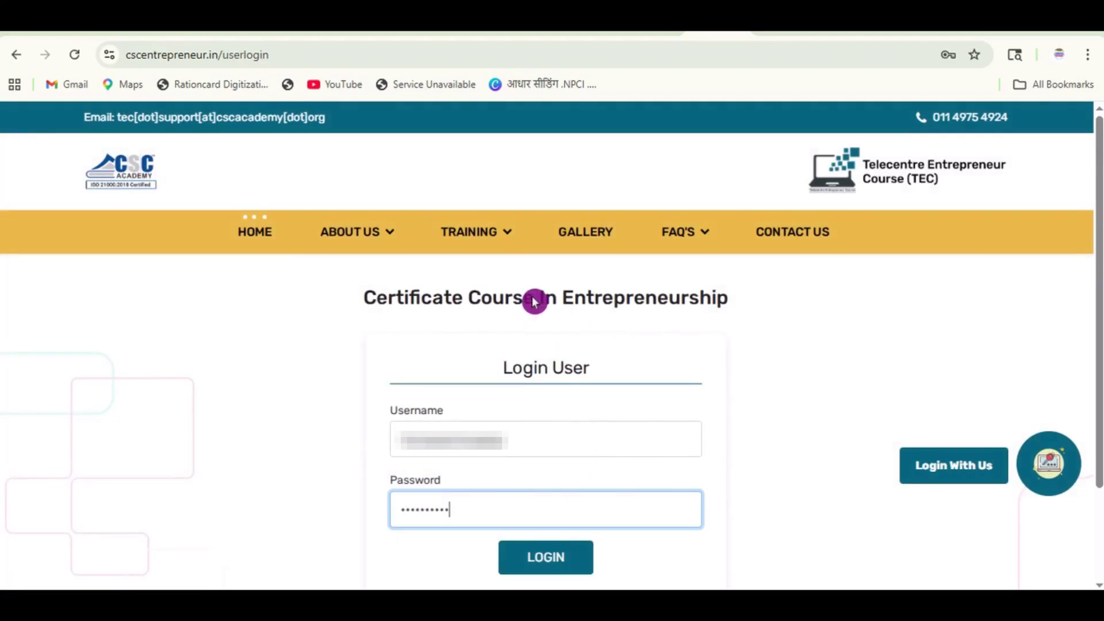
{"action": "left_click", "coordinate": [545, 379]}
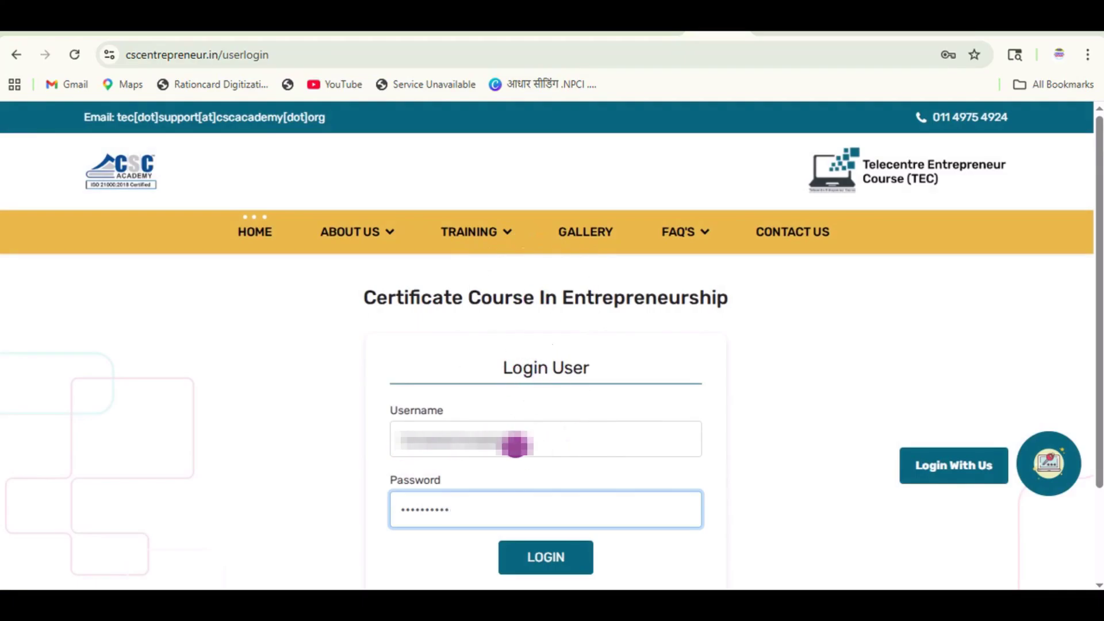
{"action": "left_click", "coordinate": [515, 444]}
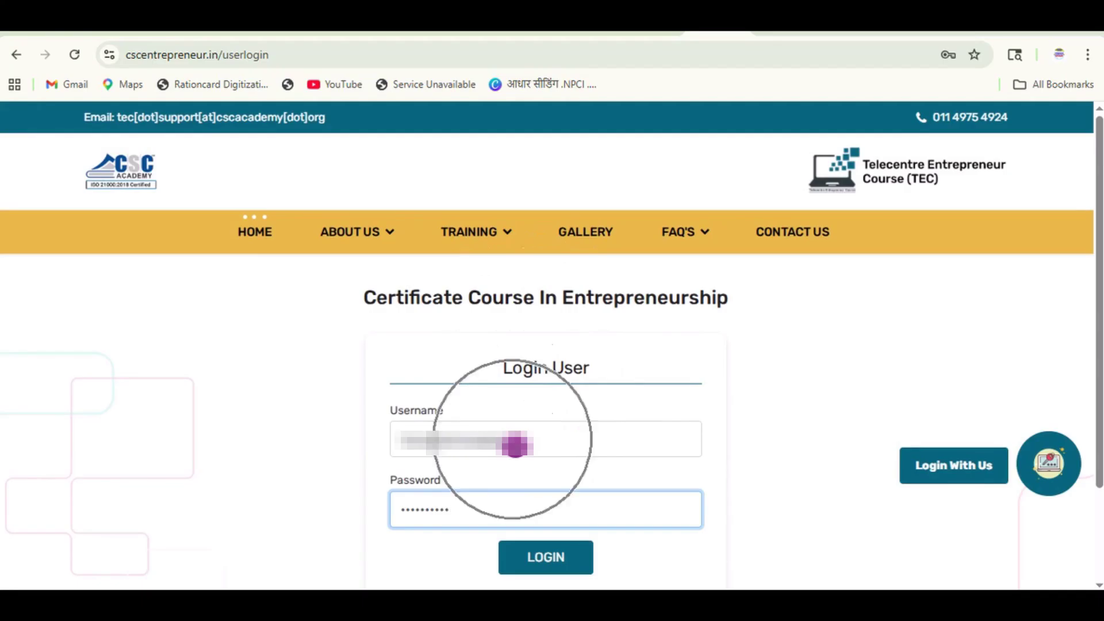
{"action": "left_click", "coordinate": [464, 517]}
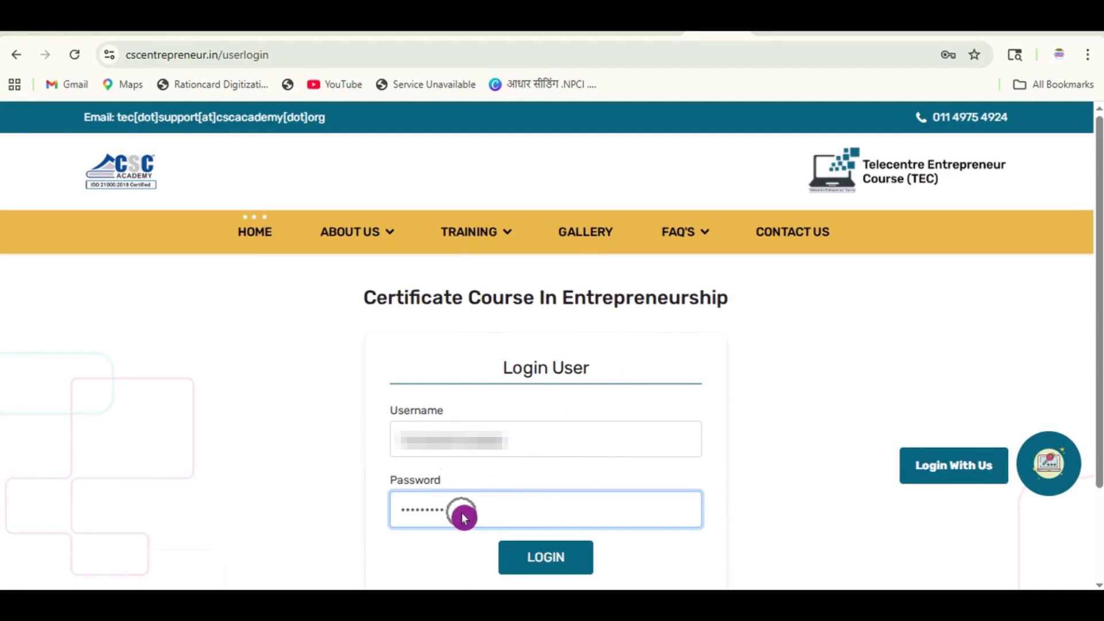
{"action": "left_click", "coordinate": [549, 557]}
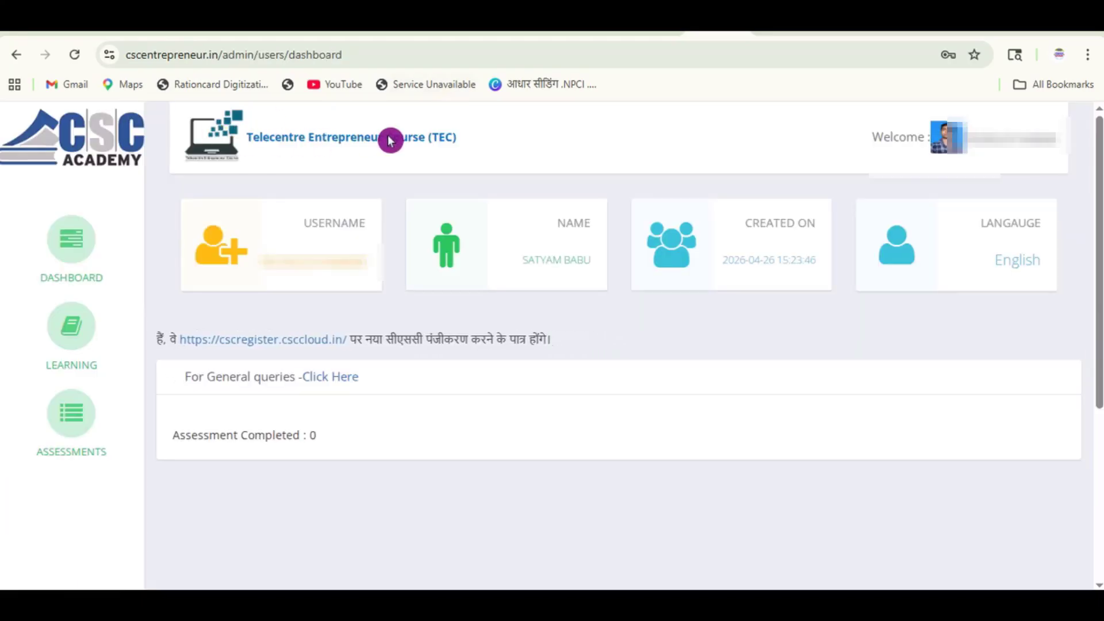
{"action": "left_click", "coordinate": [407, 140]}
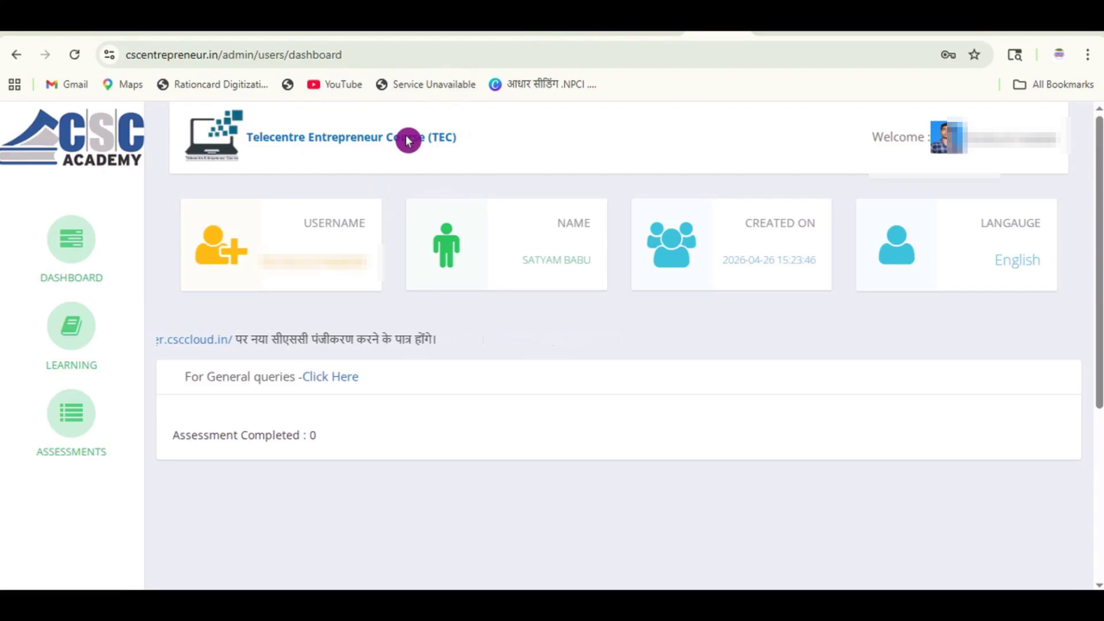
Open the account options under the profile photo and check the TEC user ID.
{"action": "left_click", "coordinate": [946, 137]}
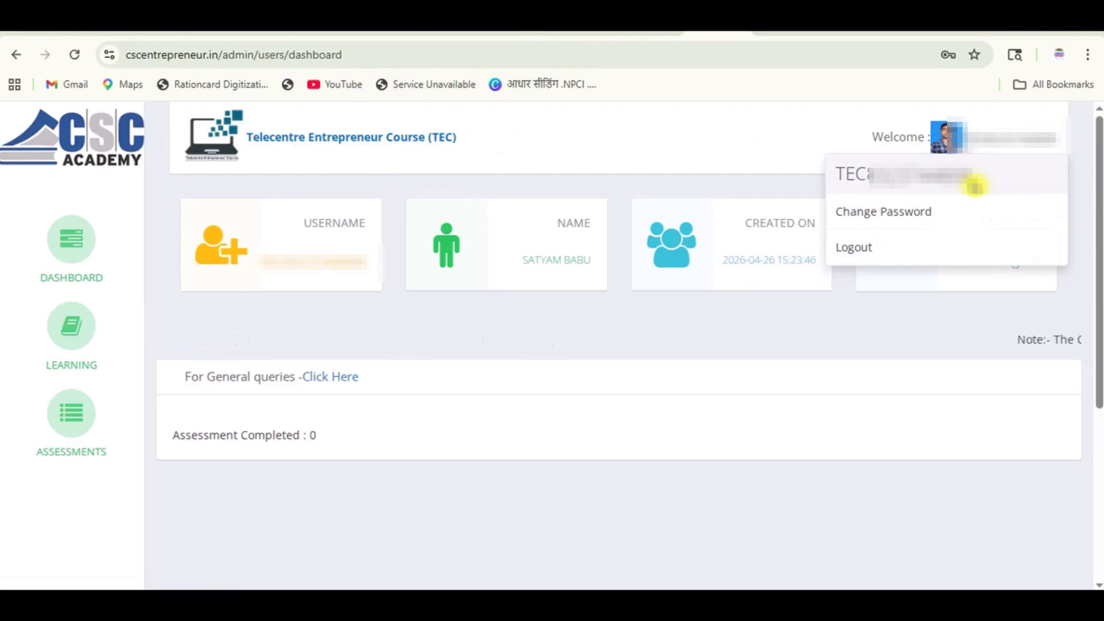
{"action": "left_click", "coordinate": [974, 185]}
{"action": "left_click", "coordinate": [975, 185]}
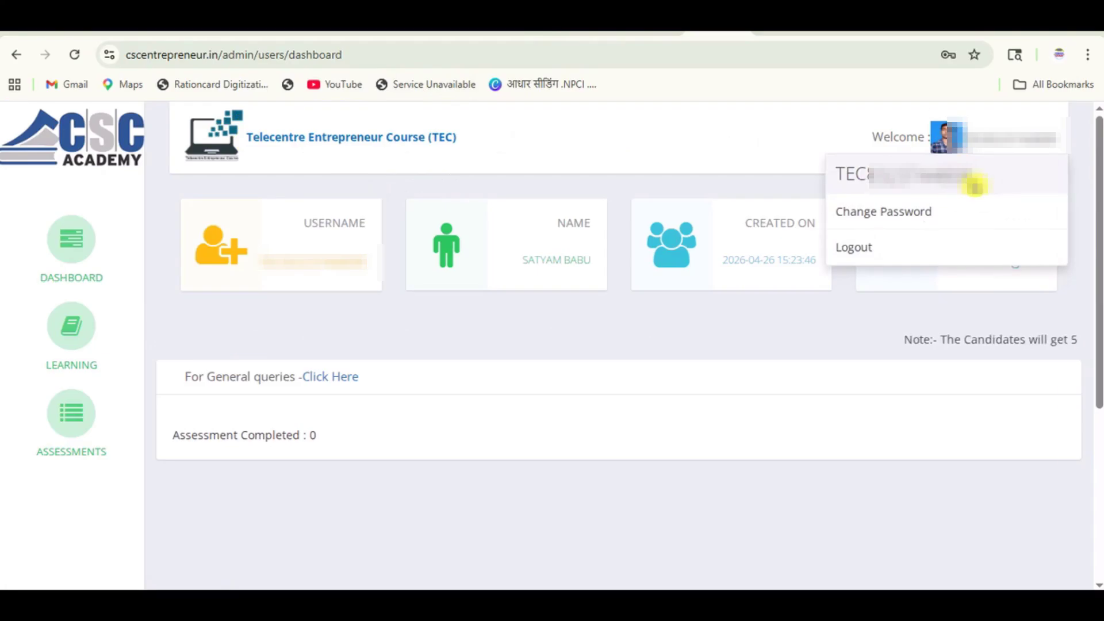
{"action": "left_click", "coordinate": [944, 183]}
{"action": "left_click", "coordinate": [941, 186]}
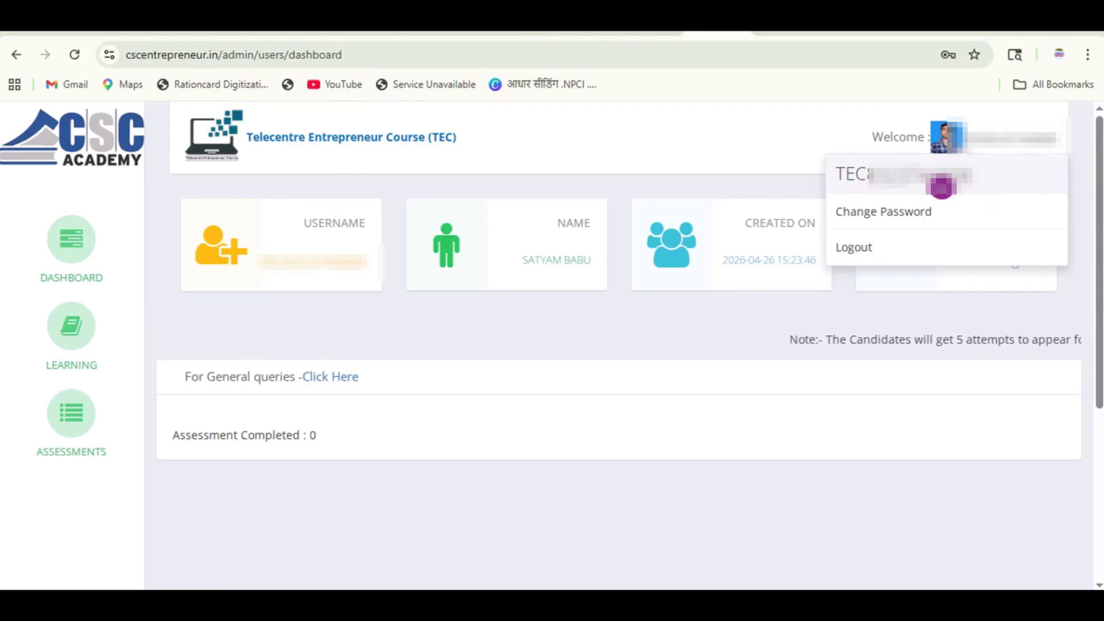
{"action": "left_click", "coordinate": [962, 184]}
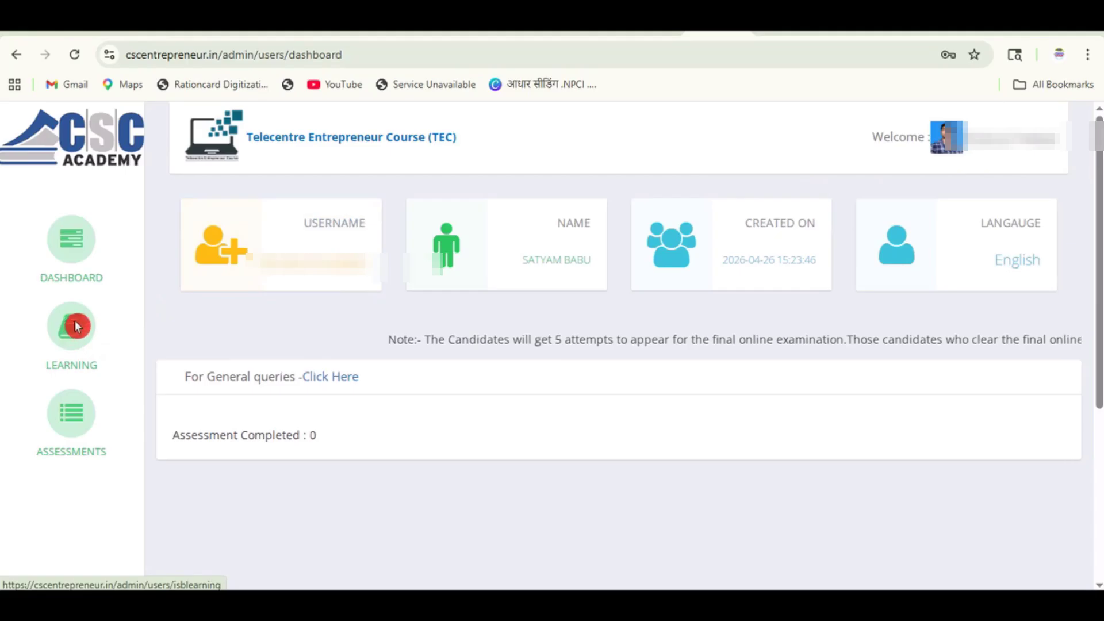
Open the learning modules and review the module names, study material, and English and Hindi video columns.
{"action": "left_click", "coordinate": [78, 341]}
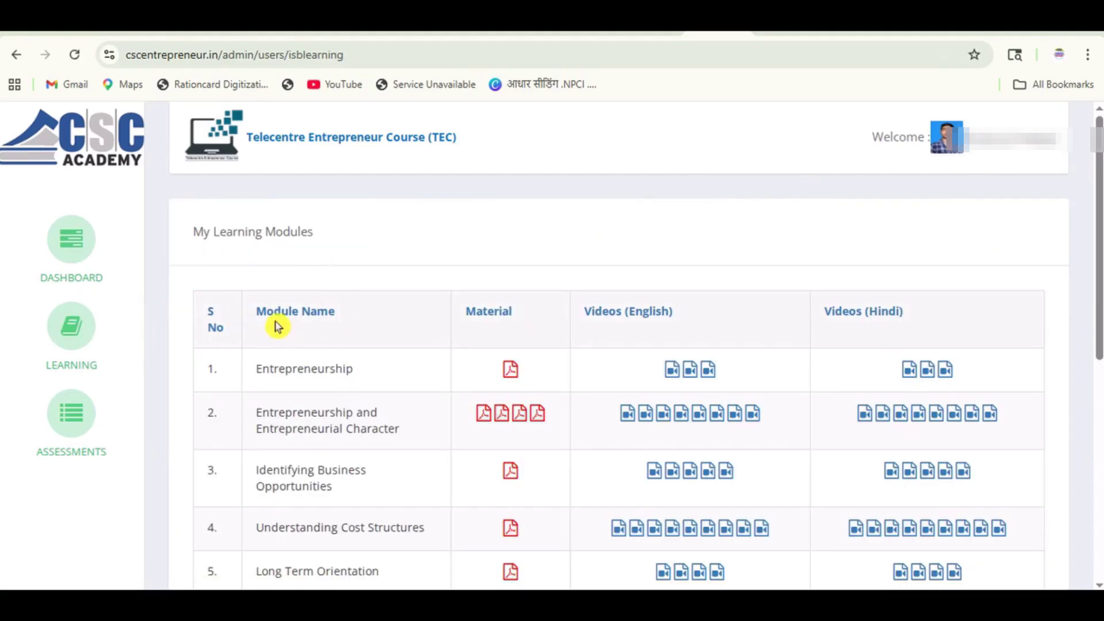
{"action": "left_click", "coordinate": [343, 325]}
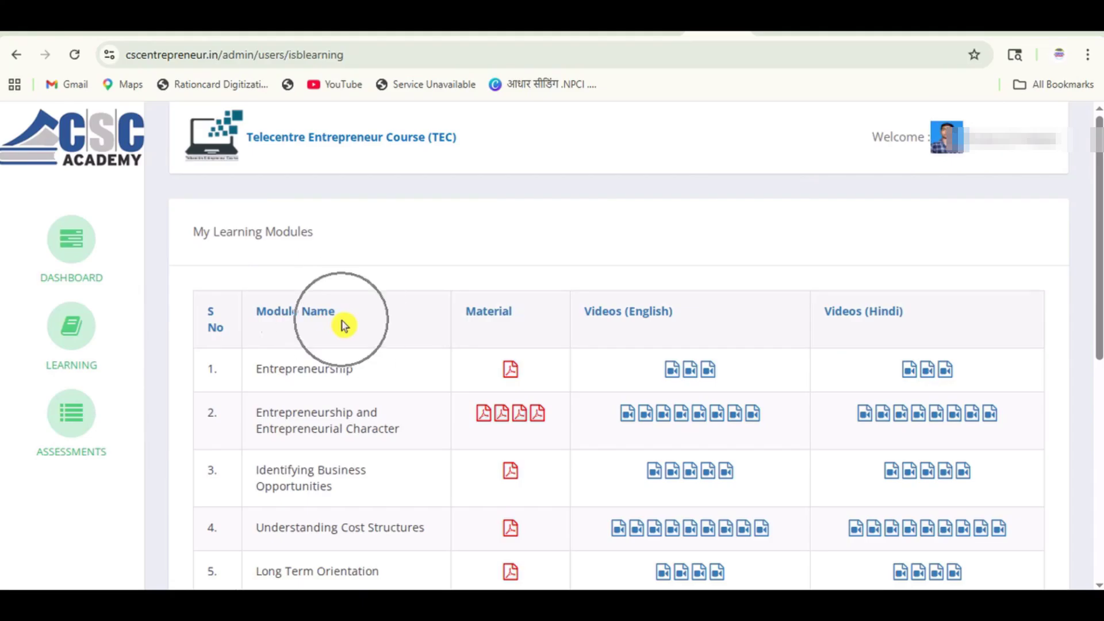
{"action": "left_click", "coordinate": [496, 326]}
{"action": "left_click", "coordinate": [659, 321]}
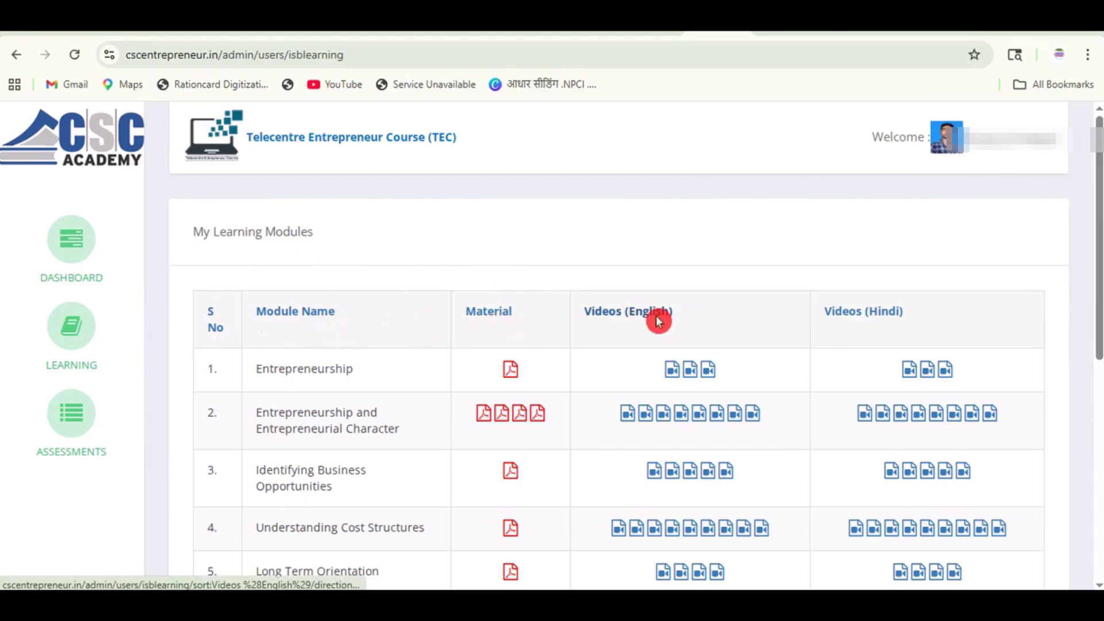
{"action": "left_click", "coordinate": [895, 324]}
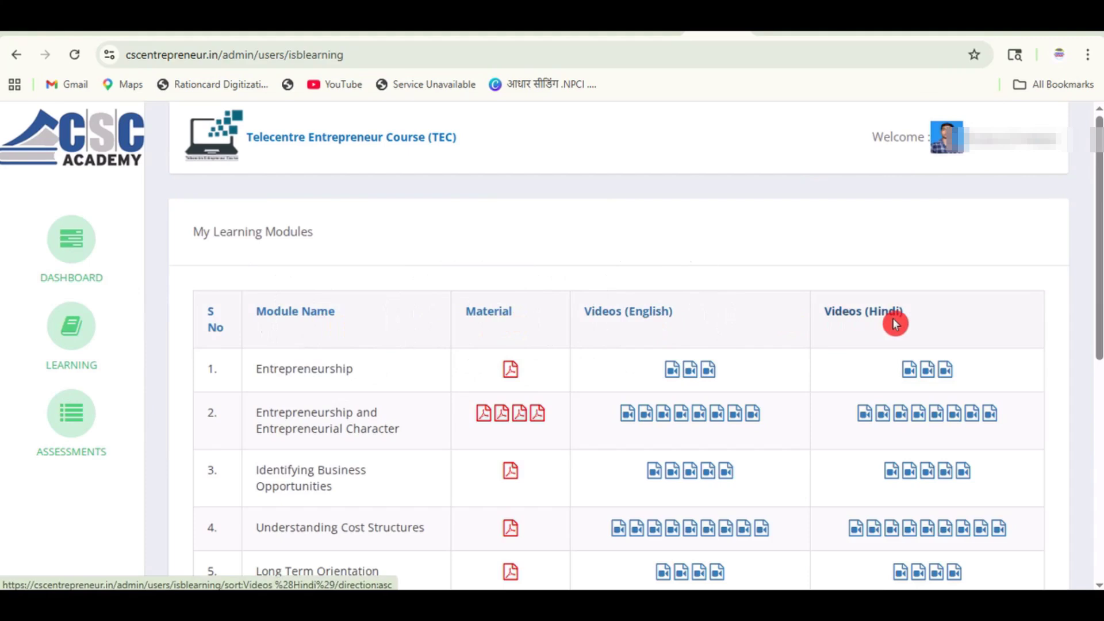
{"action": "left_click", "coordinate": [895, 324]}
{"action": "scroll", "coordinate": [345, 192], "scroll_direction": "down", "scroll_amount": 3}
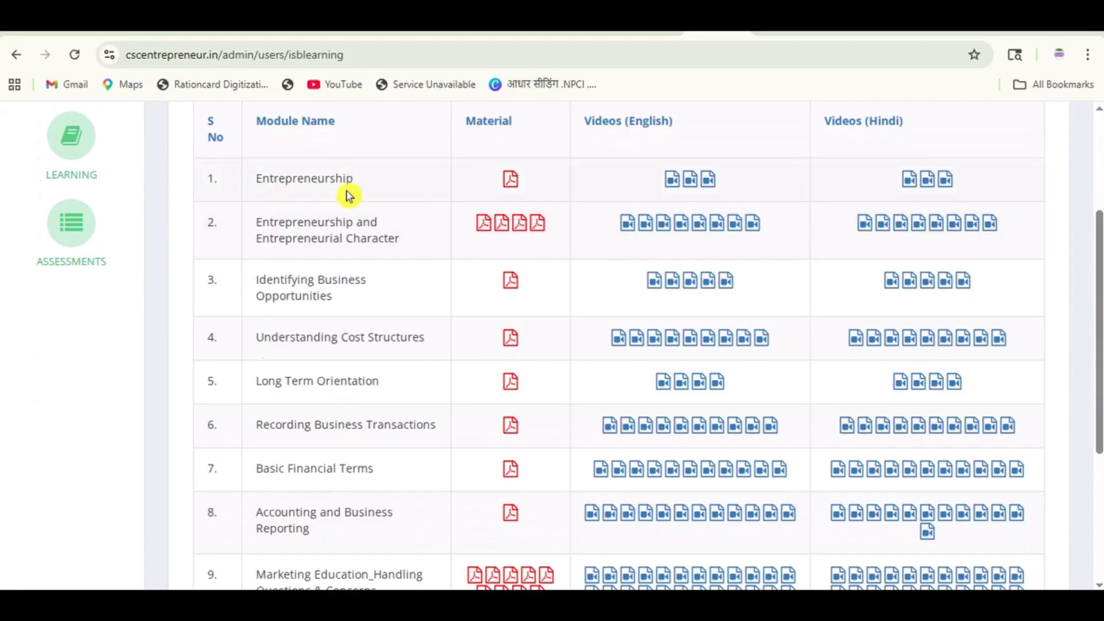
Open the PDF material of the Entrepreneurship module, read through to the References page and close it.
{"action": "left_click", "coordinate": [511, 181]}
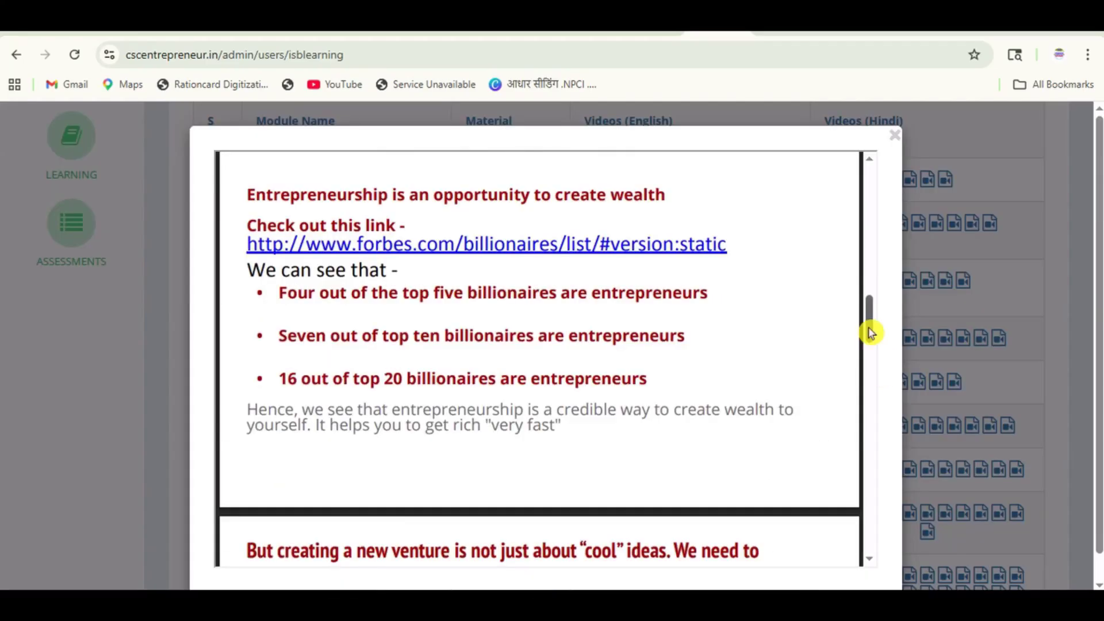
{"action": "left_click_drag", "start_coordinate": [868, 330], "coordinate": [874, 540]}
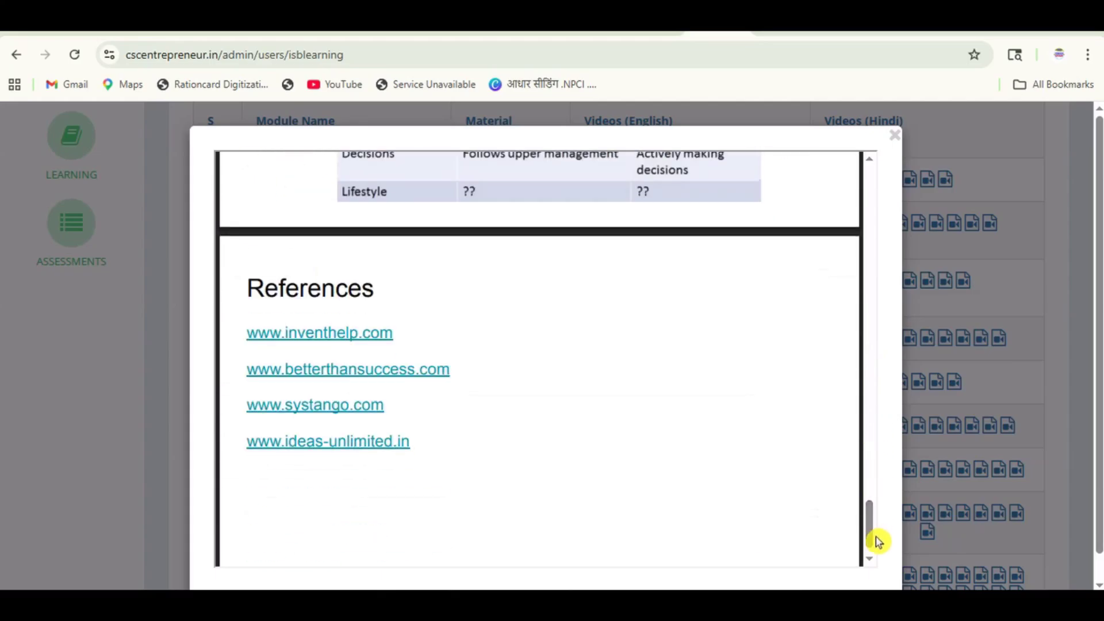
{"action": "left_click", "coordinate": [906, 141]}
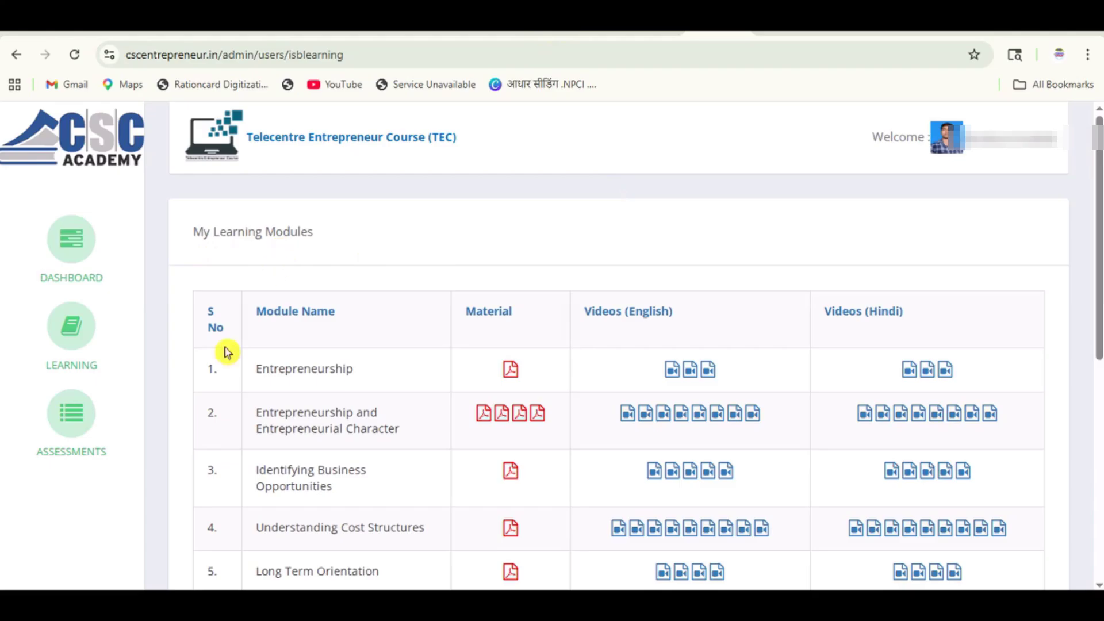
Open the assessments list and review each module's number of questions, marks obtained and exam status.
{"action": "left_click", "coordinate": [80, 454]}
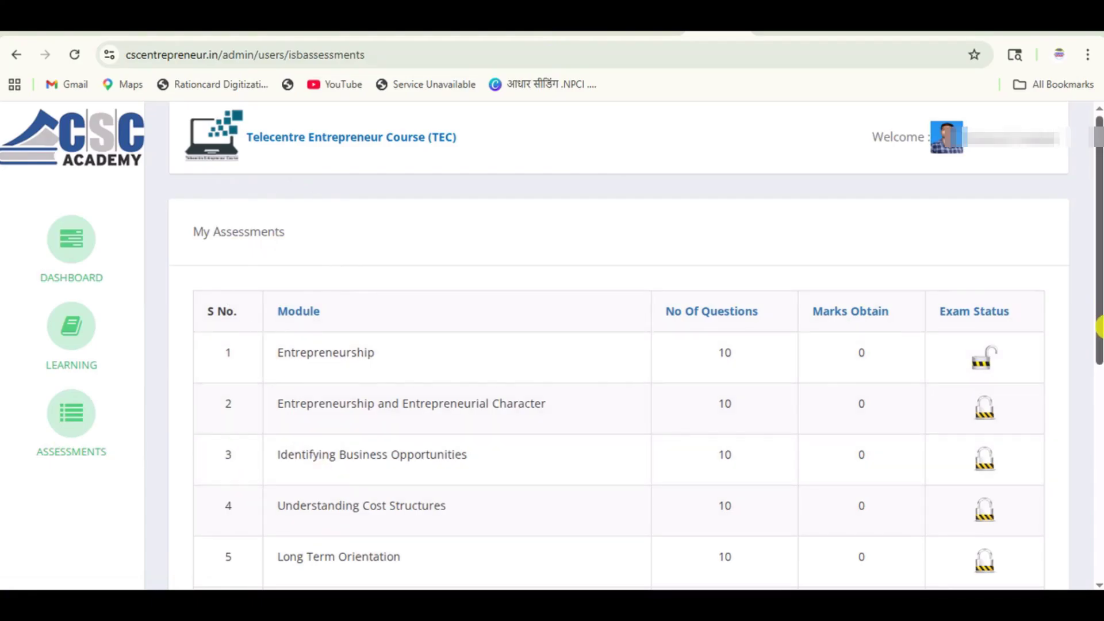
{"action": "left_click_drag", "start_coordinate": [1098, 328], "coordinate": [1096, 377]}
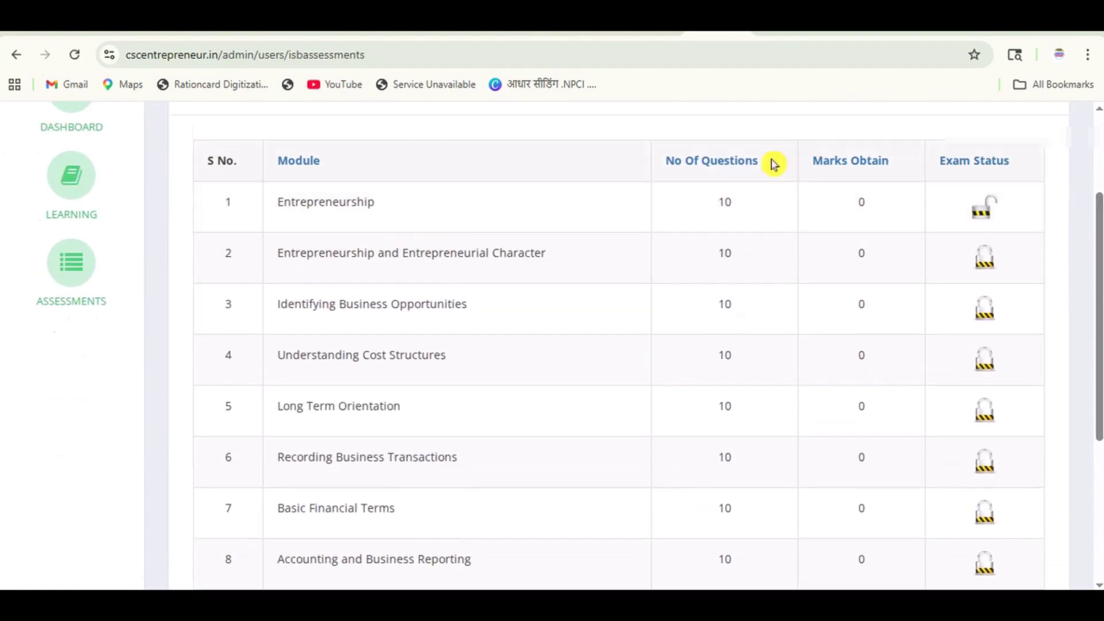
{"action": "left_click", "coordinate": [727, 209]}
{"action": "left_click", "coordinate": [861, 199]}
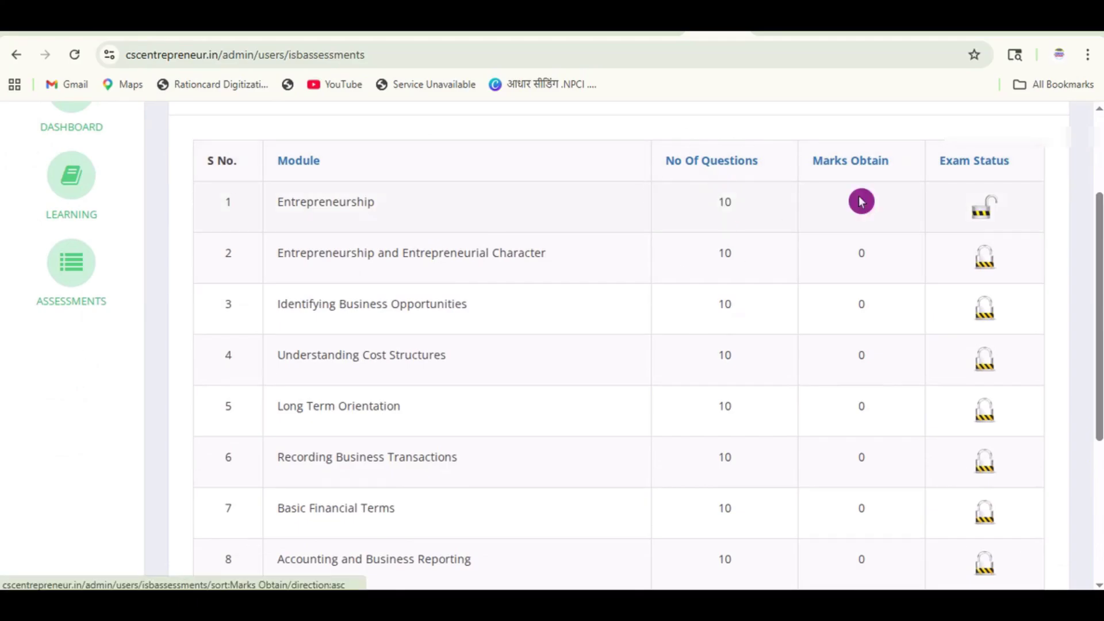
Start the exam for module 1, Entrepreneurship, and answer question 1 with TRUE.
{"action": "left_click", "coordinate": [994, 217]}
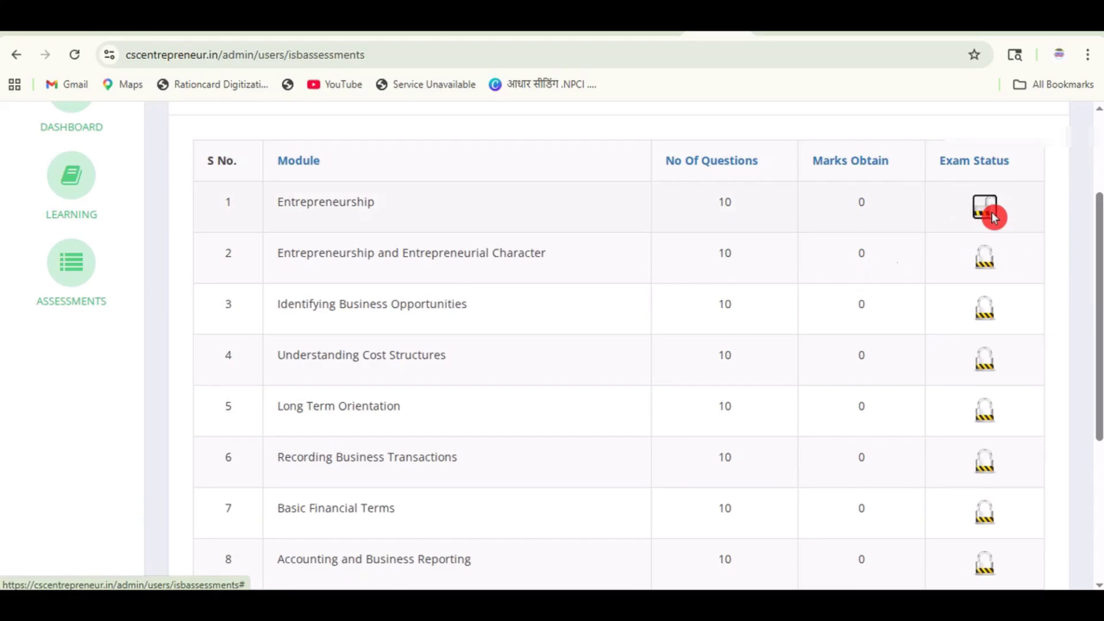
{"action": "left_click", "coordinate": [993, 217]}
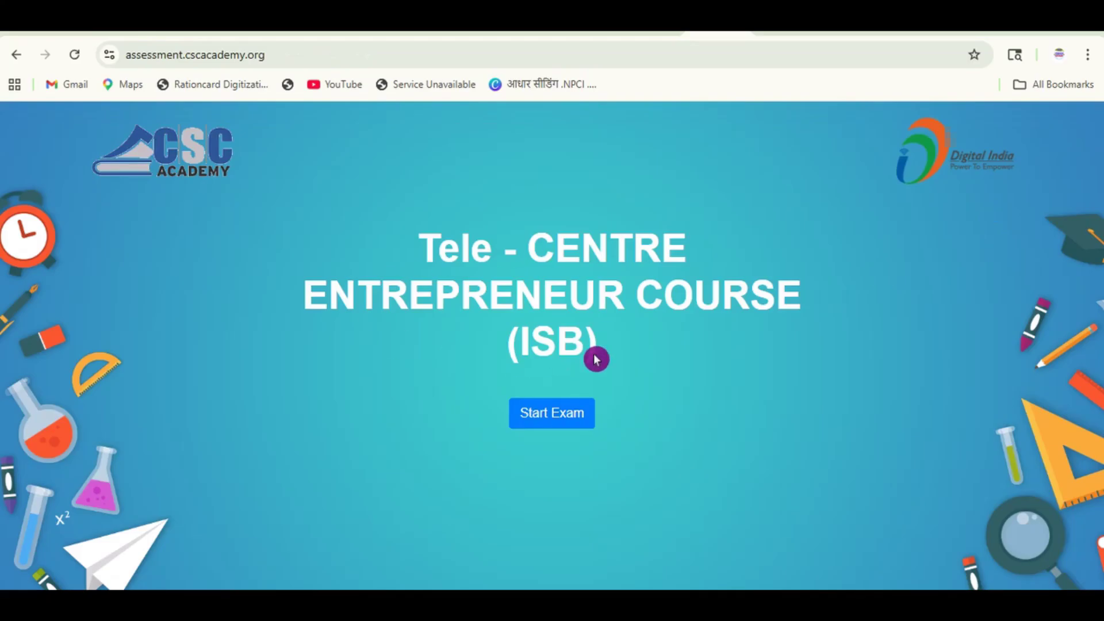
{"action": "left_click", "coordinate": [541, 419]}
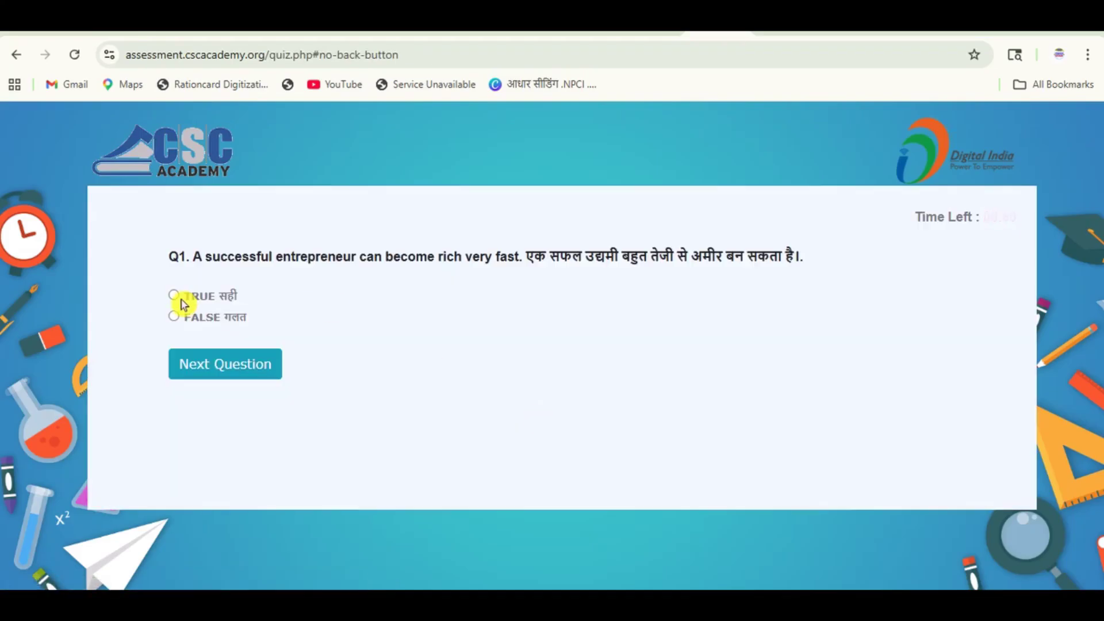
{"action": "left_click", "coordinate": [179, 301]}
{"action": "left_click", "coordinate": [263, 364]}
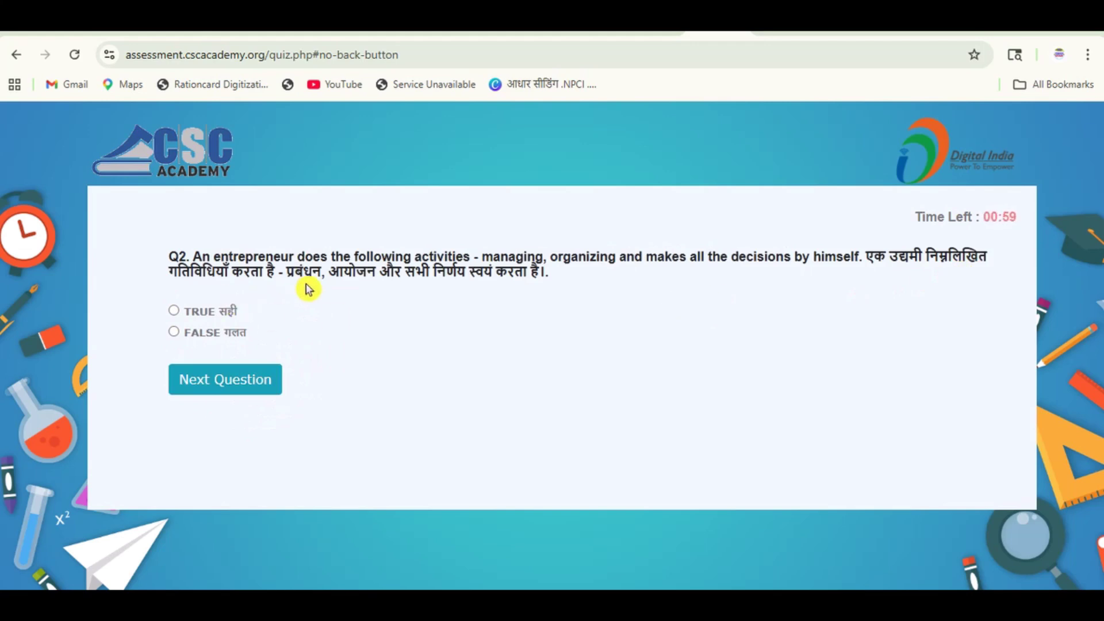
Answer the remaining Entrepreneurship questions, choosing TRUE for questions 2 and 9, and submit the exam.
{"action": "left_click", "coordinate": [516, 282]}
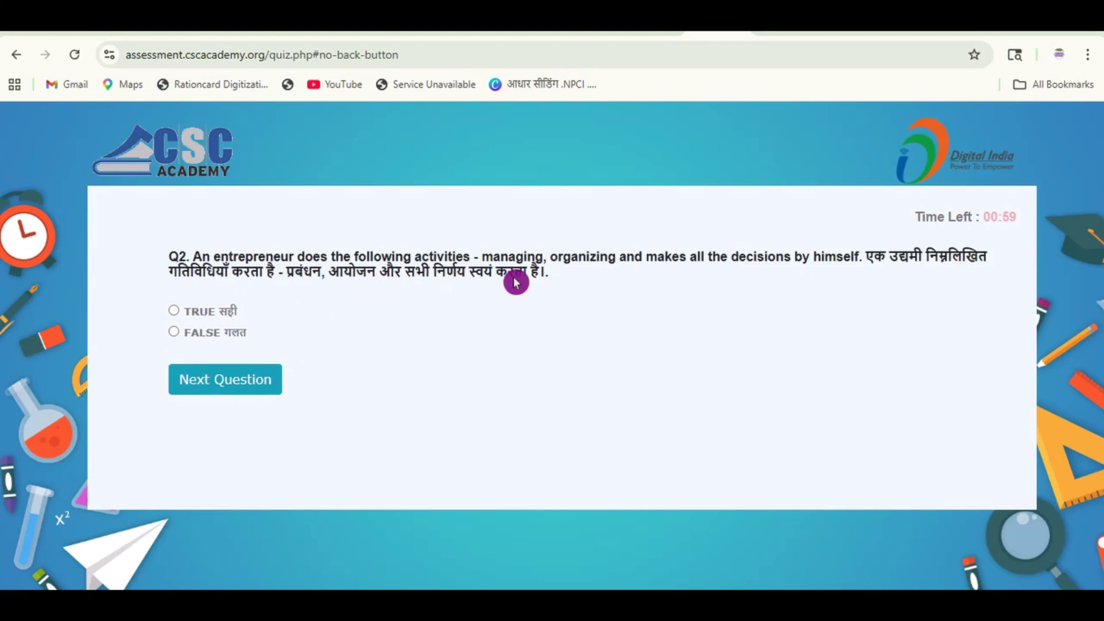
{"action": "left_click", "coordinate": [191, 312]}
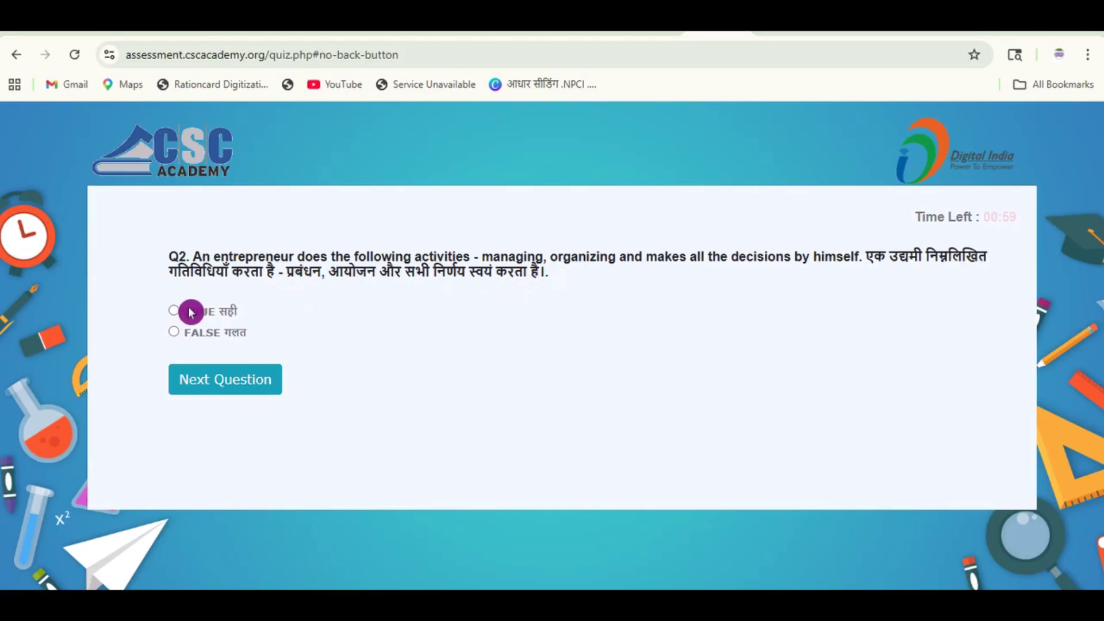
{"action": "left_click", "coordinate": [182, 314]}
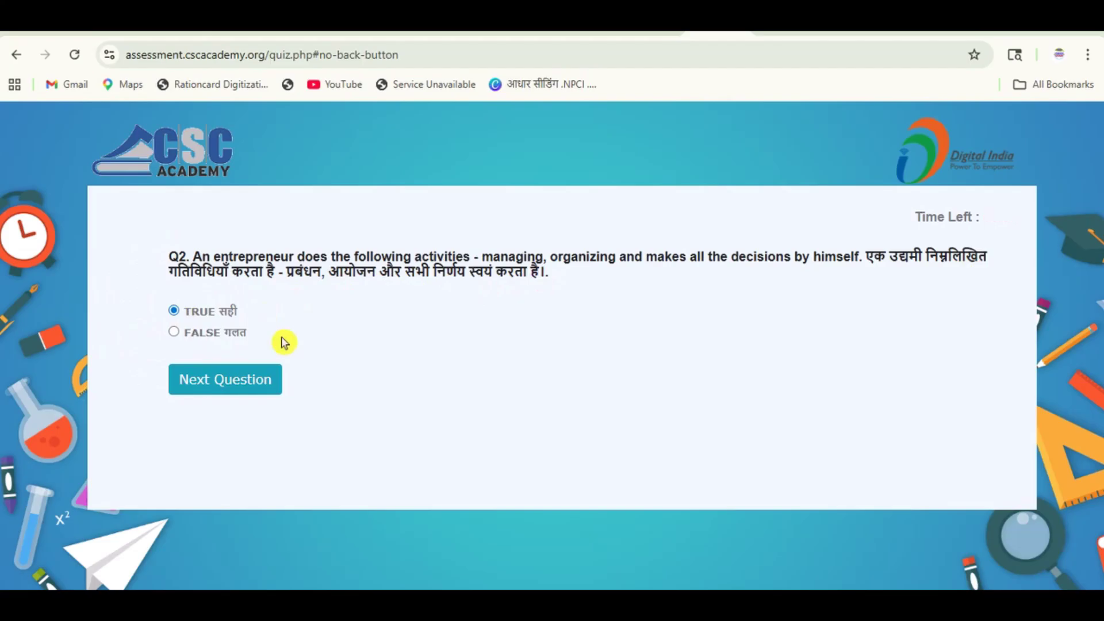
{"action": "left_click", "coordinate": [263, 384]}
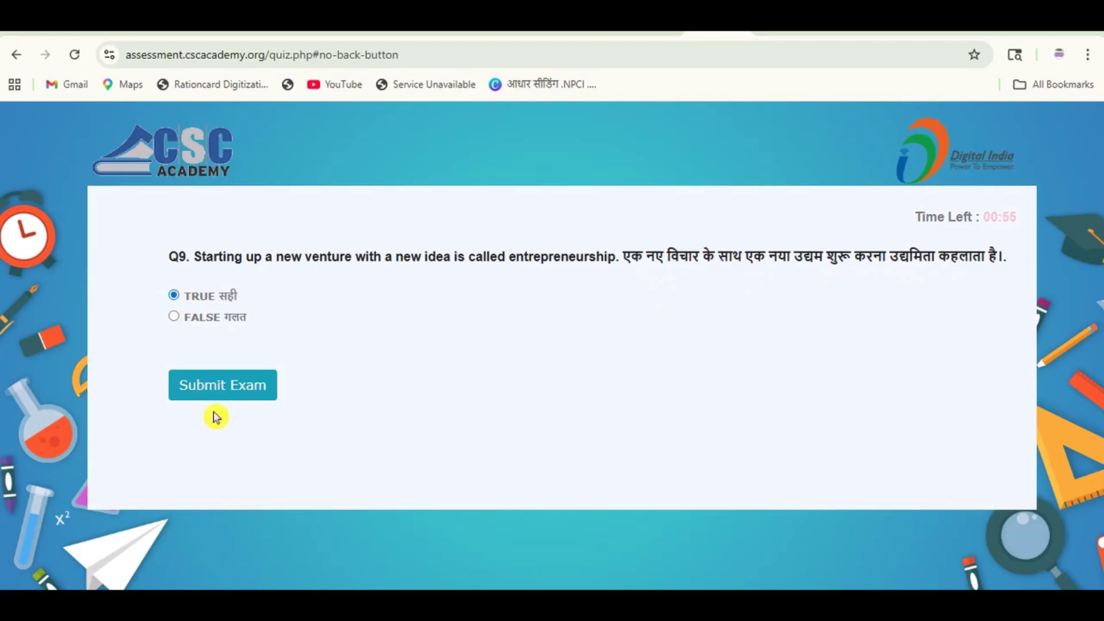
{"action": "left_click", "coordinate": [230, 375]}
{"action": "left_click", "coordinate": [230, 375]}
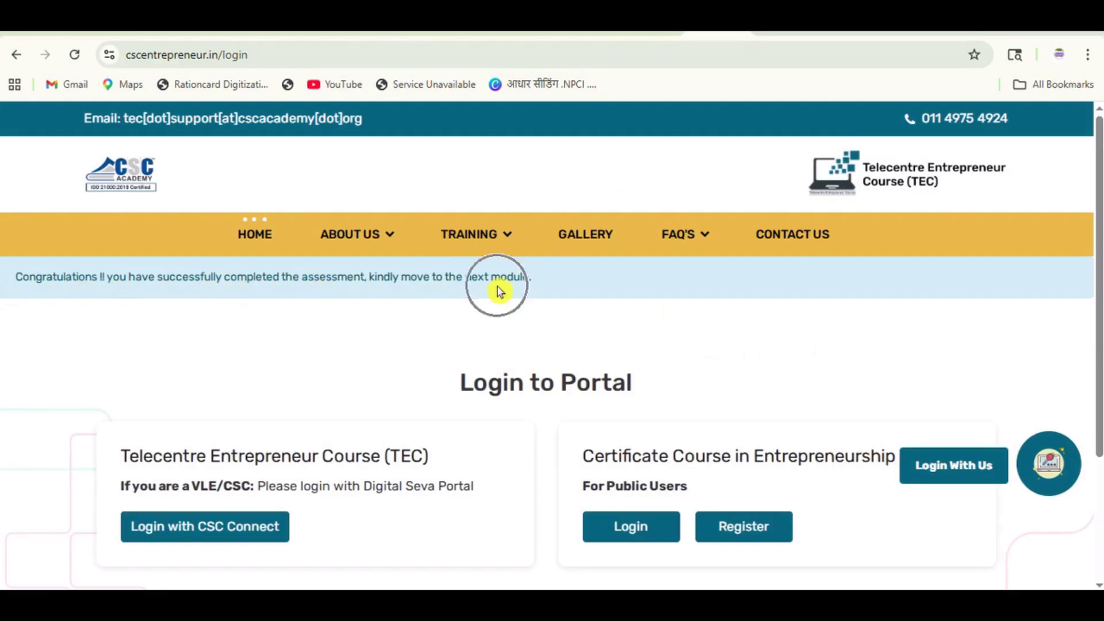
Sign back in as a public user with the prefilled credentials and open the assessments list.
{"action": "left_click", "coordinate": [625, 523]}
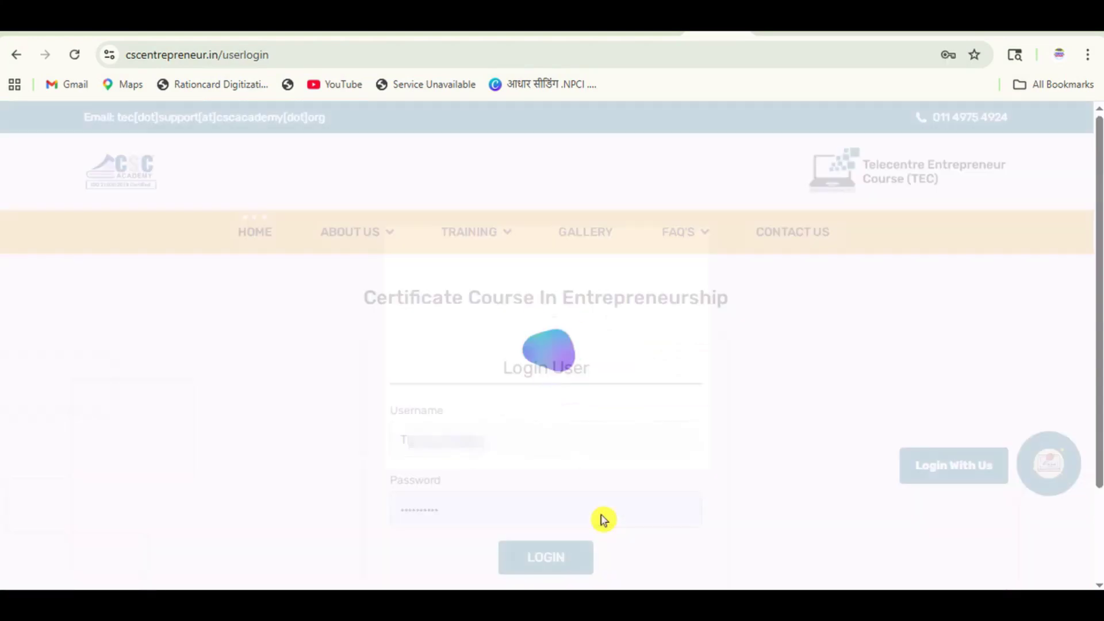
{"action": "left_click", "coordinate": [582, 556]}
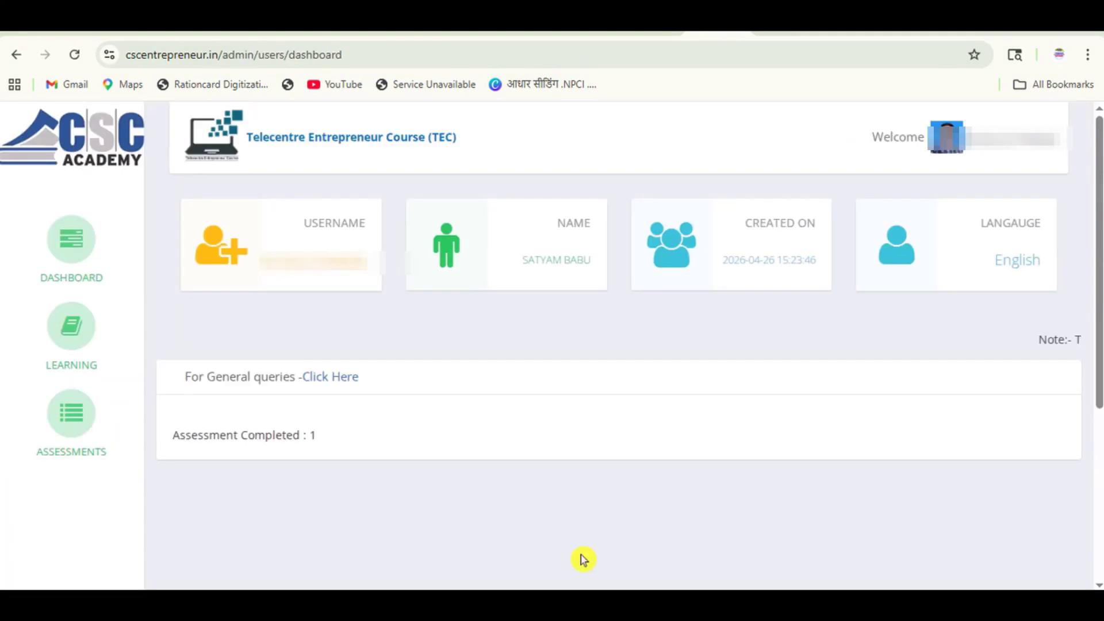
{"action": "left_click", "coordinate": [84, 409]}
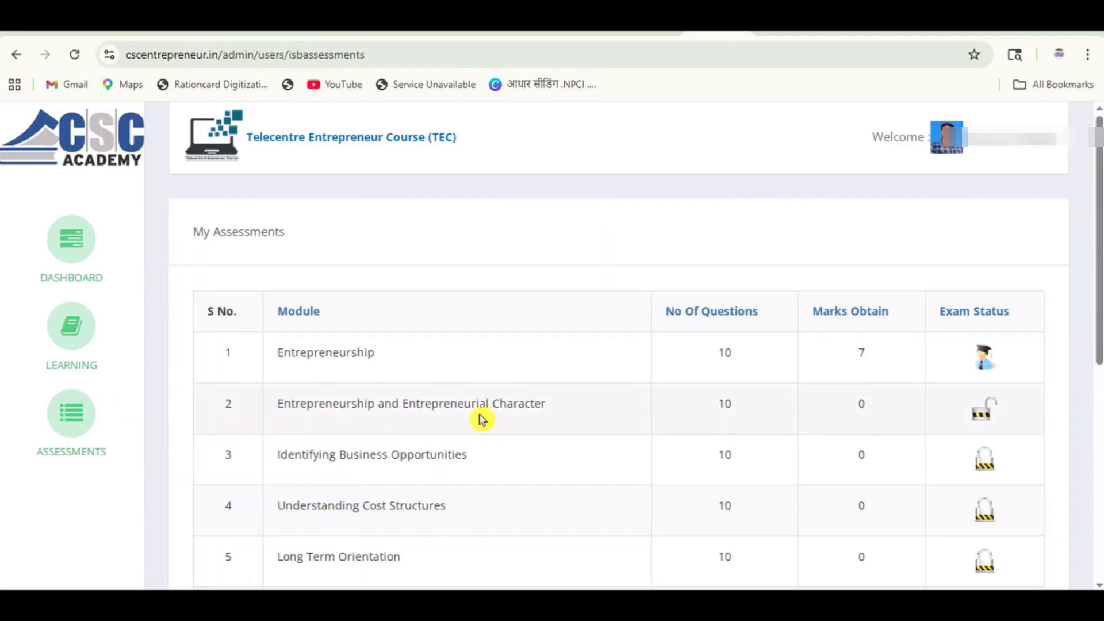
Take the Entrepreneurship and Entrepreneurial Character exam, answer question 9 with TRUE and submit it.
{"action": "left_click", "coordinate": [995, 425]}
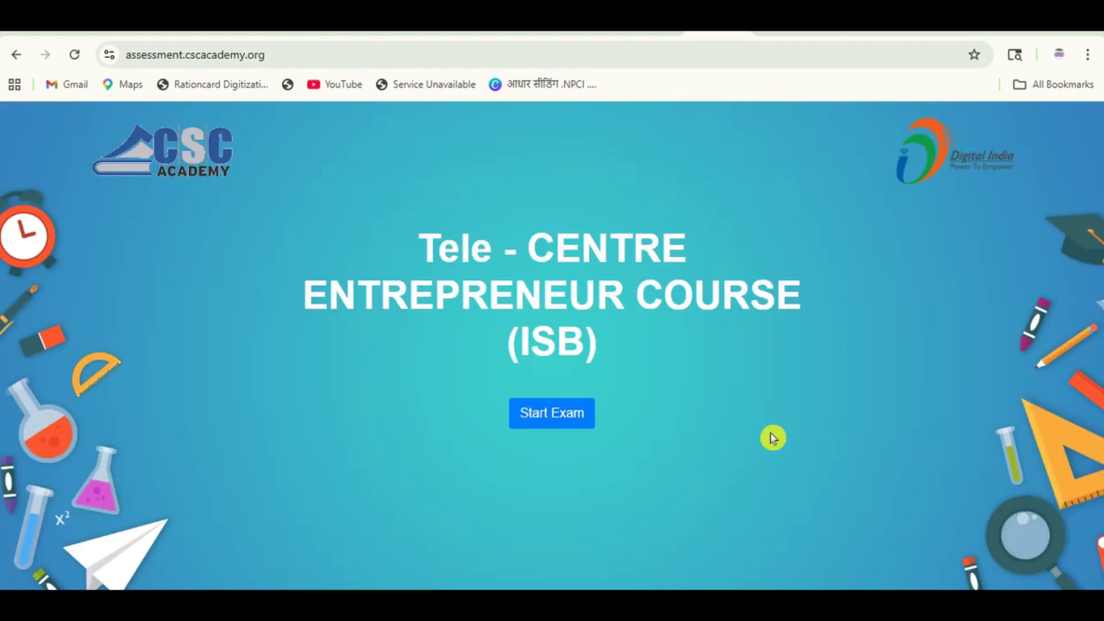
{"action": "left_click", "coordinate": [598, 345]}
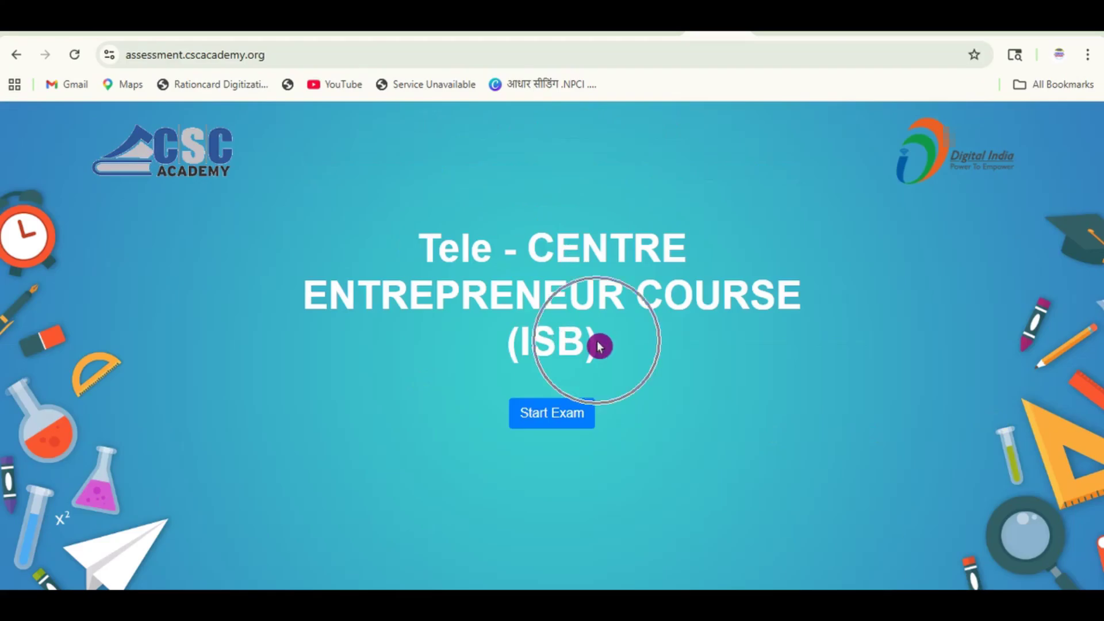
{"action": "left_click", "coordinate": [561, 422]}
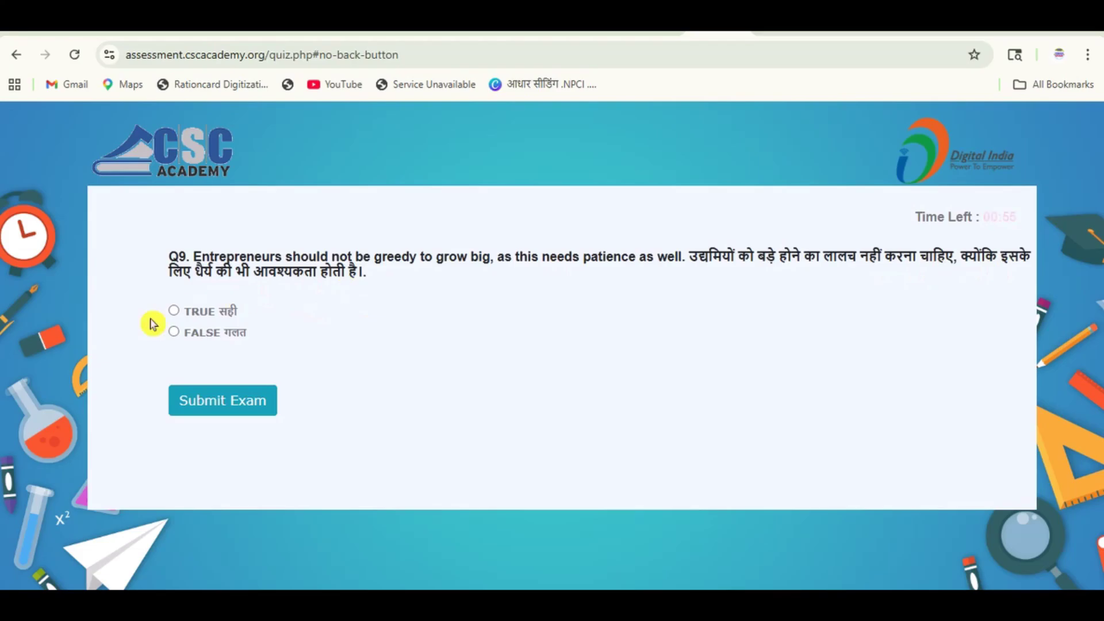
{"action": "left_click", "coordinate": [174, 311]}
{"action": "left_click", "coordinate": [214, 408]}
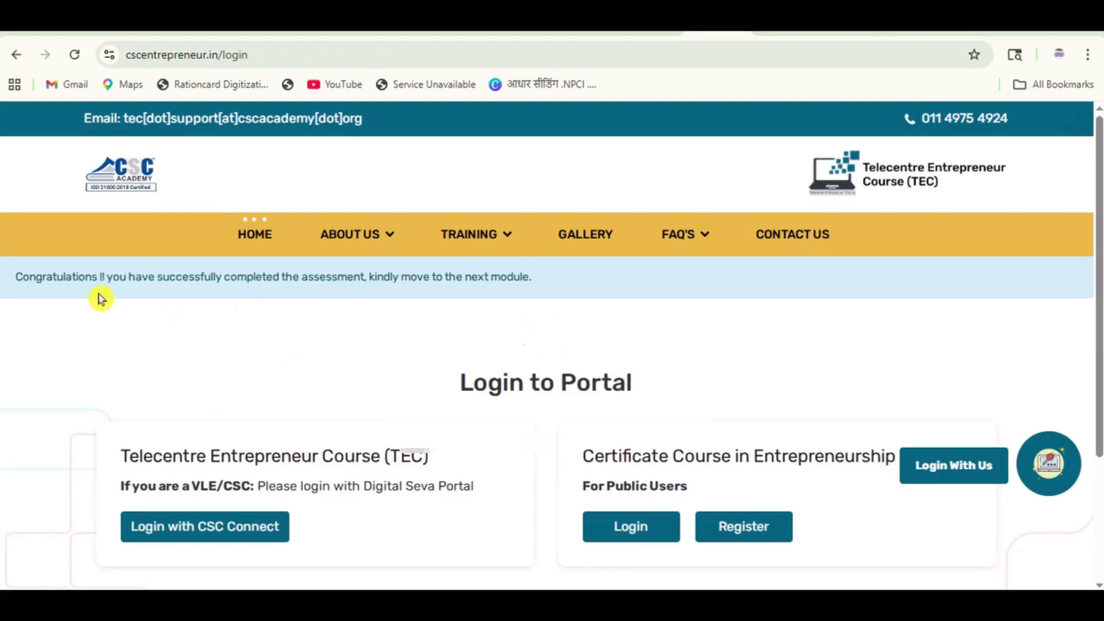
Log in again through the public-user login and return to the assessments list for the next module.
{"action": "left_click", "coordinate": [474, 296]}
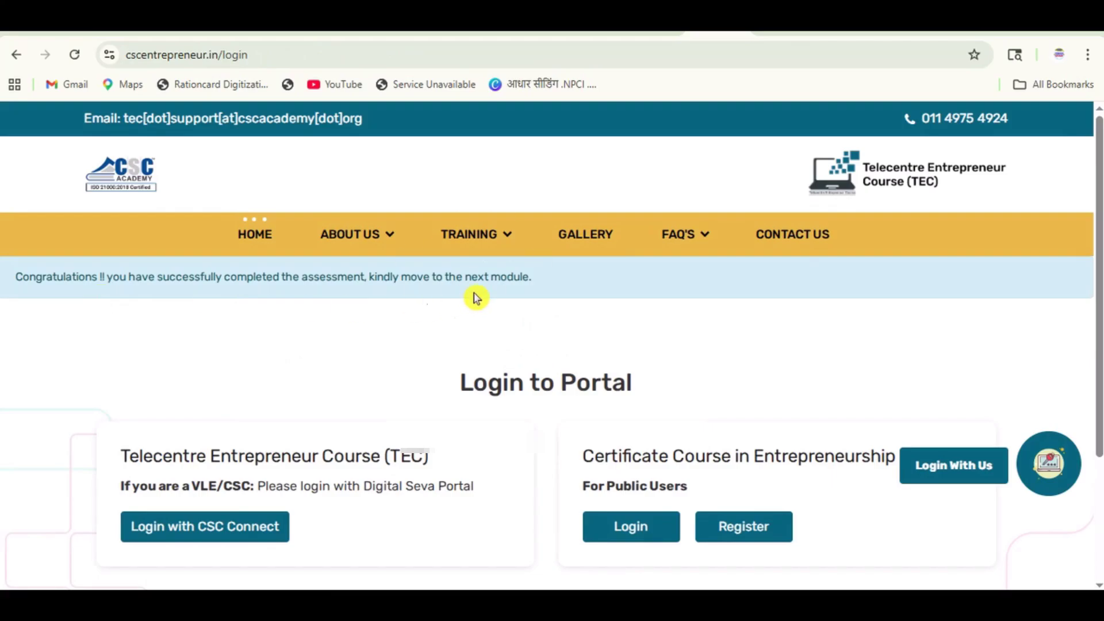
{"action": "left_click", "coordinate": [650, 523]}
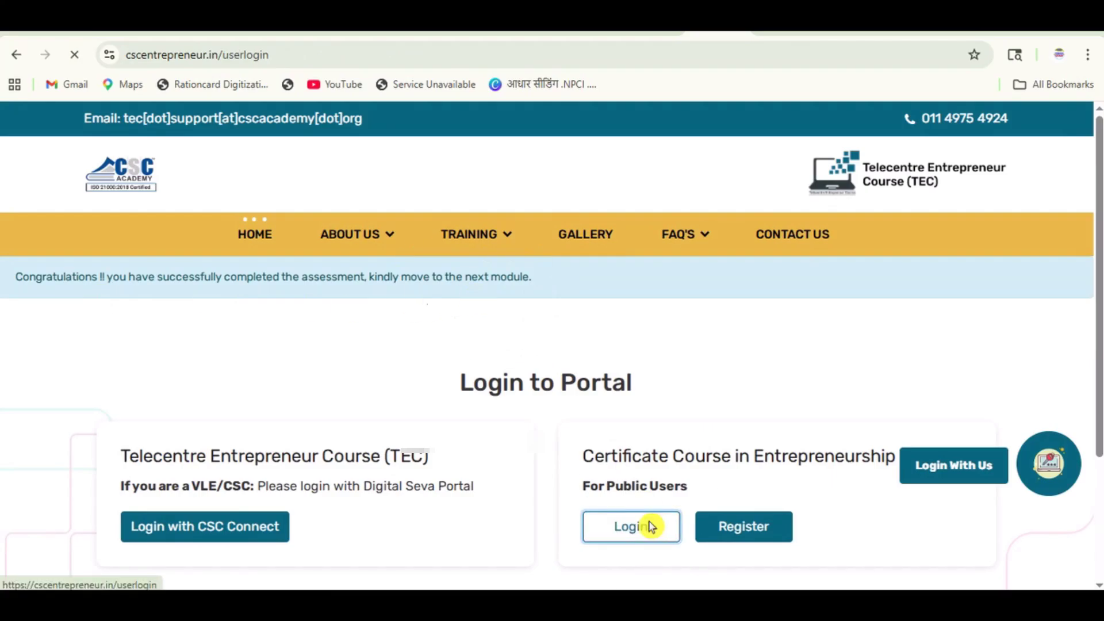
{"action": "left_click", "coordinate": [563, 558]}
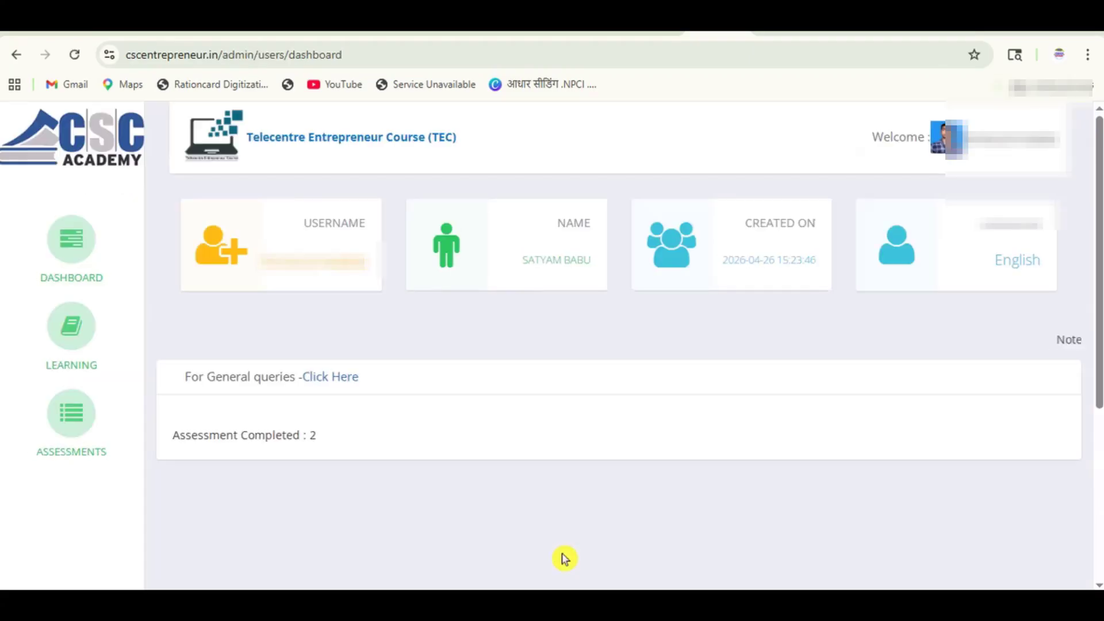
{"action": "left_click", "coordinate": [83, 413]}
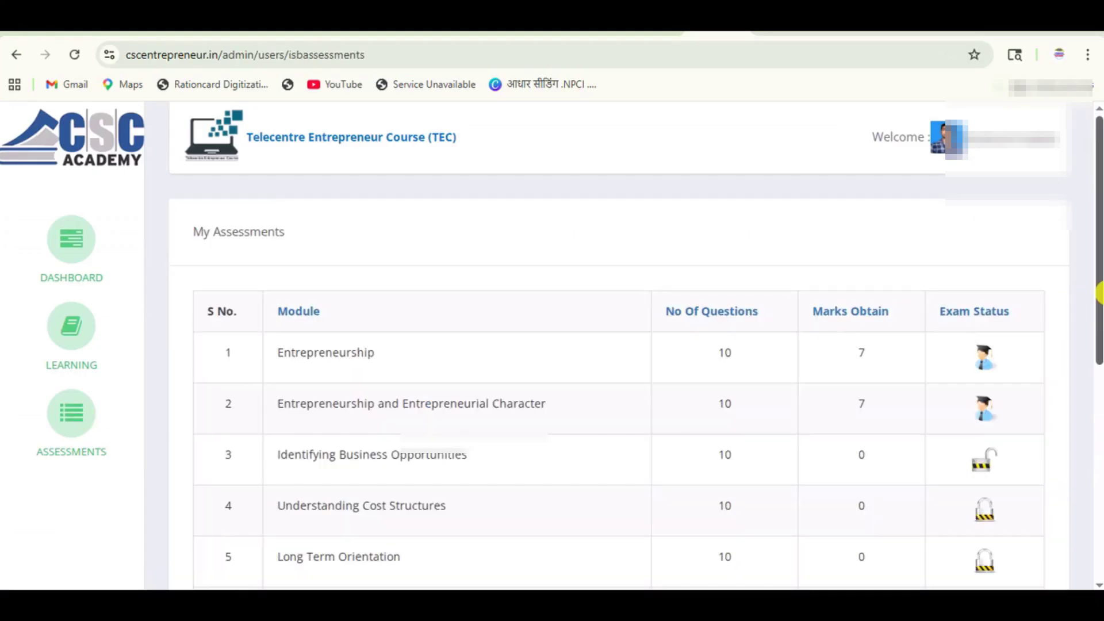
Open the unlocked Identifying Business Opportunities exam from the assessments list.
{"action": "left_click_drag", "start_coordinate": [1098, 294], "coordinate": [1097, 338]}
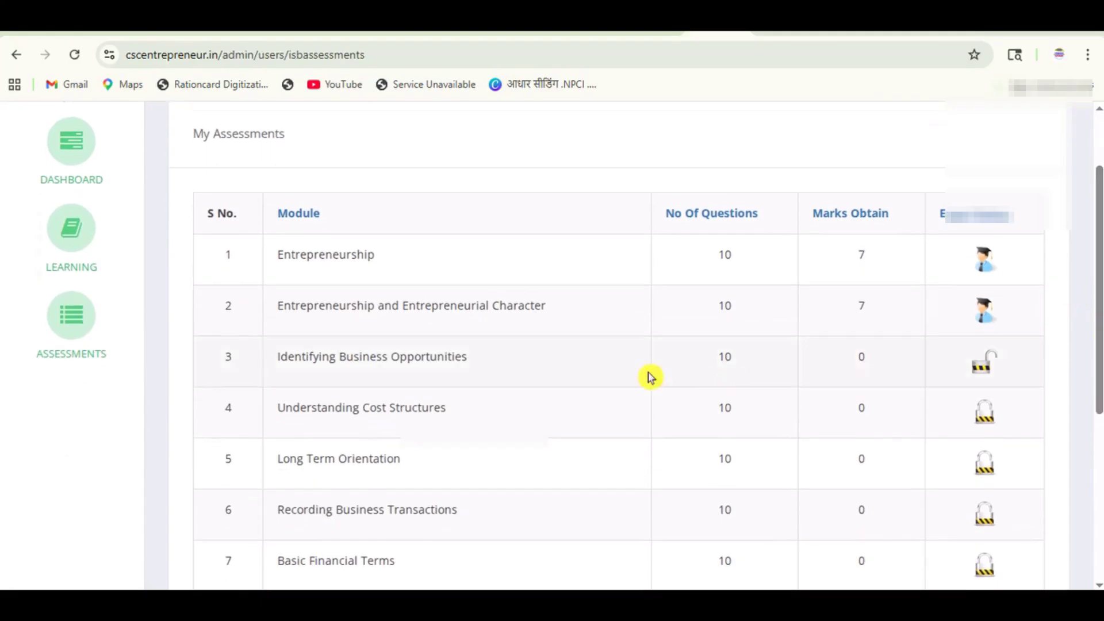
{"action": "left_click", "coordinate": [978, 372]}
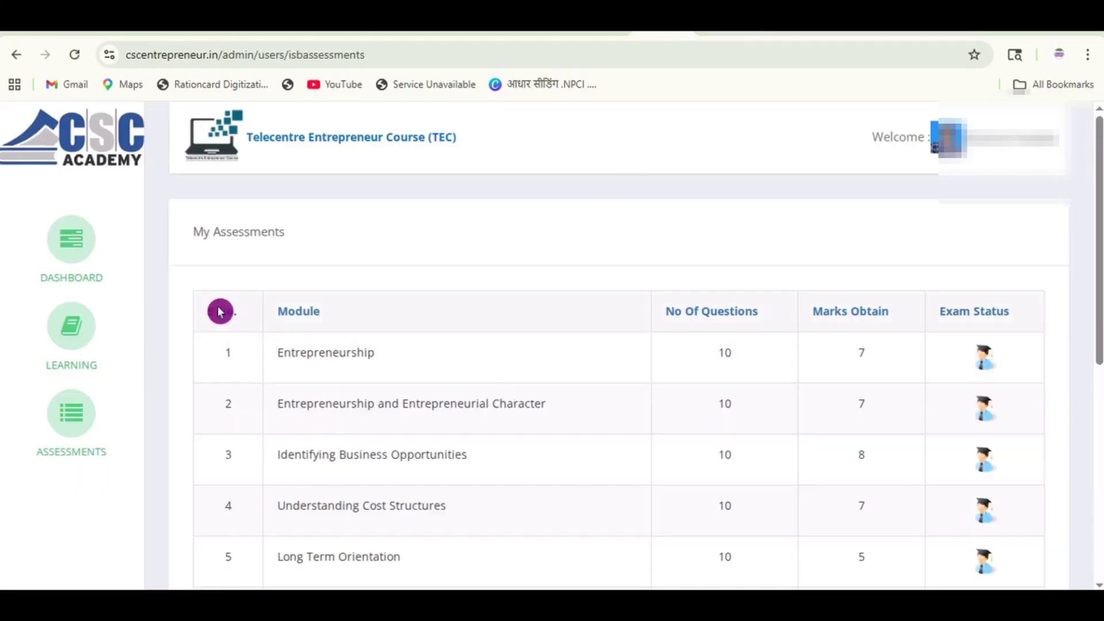
Review the marks obtained and exam status of each module in the assessments list.
{"action": "left_click", "coordinate": [320, 323]}
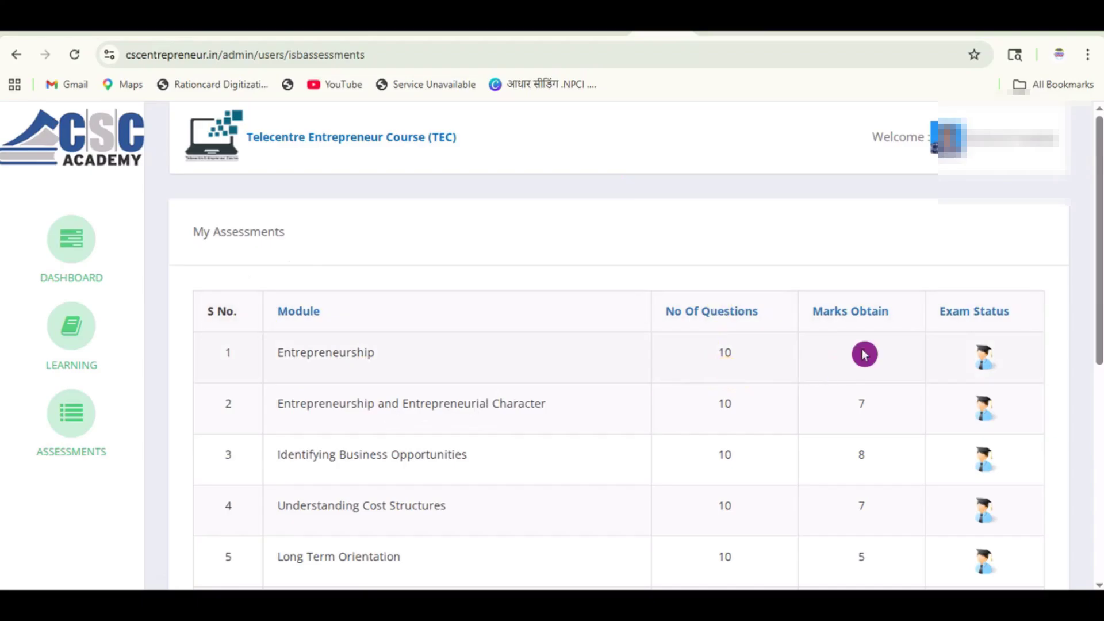
{"action": "left_click", "coordinate": [868, 368]}
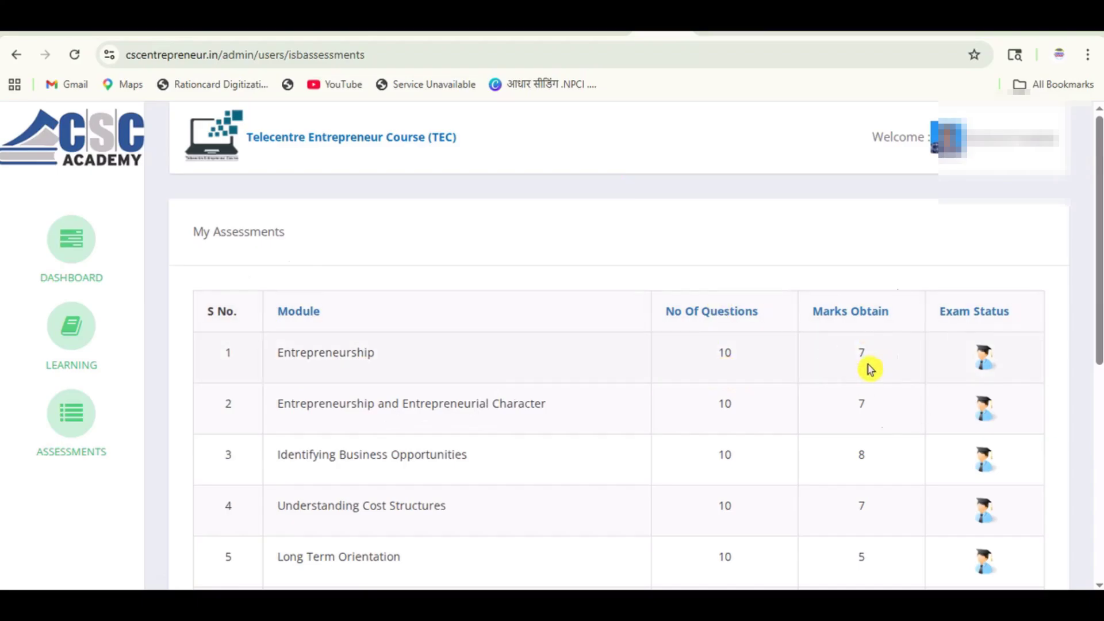
{"action": "left_click", "coordinate": [989, 377]}
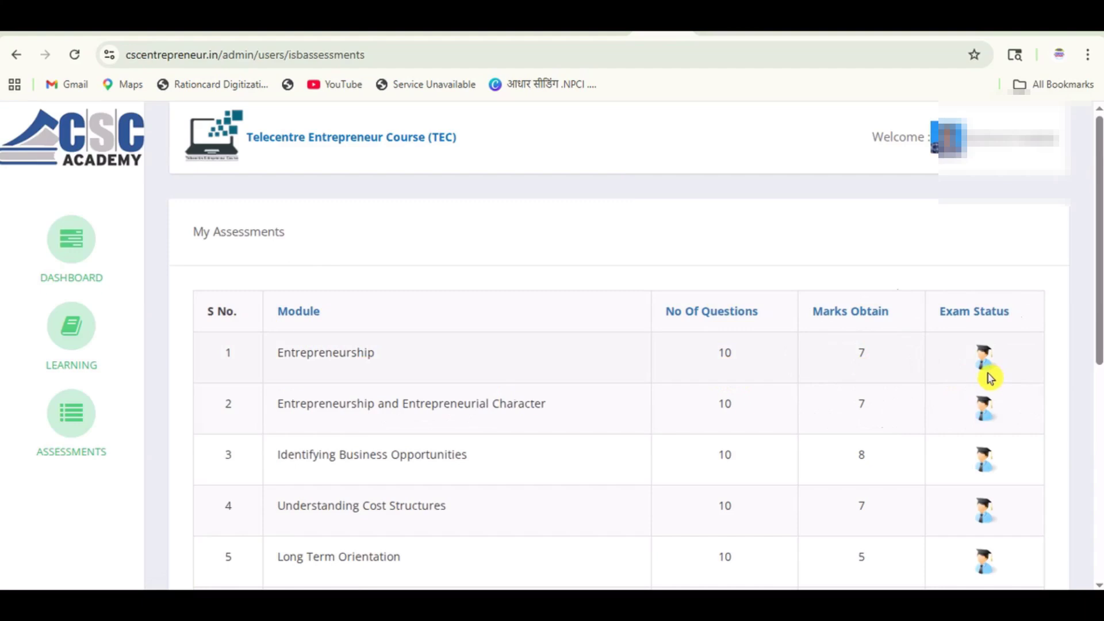
{"action": "left_click", "coordinate": [850, 465]}
{"action": "left_click", "coordinate": [858, 512]}
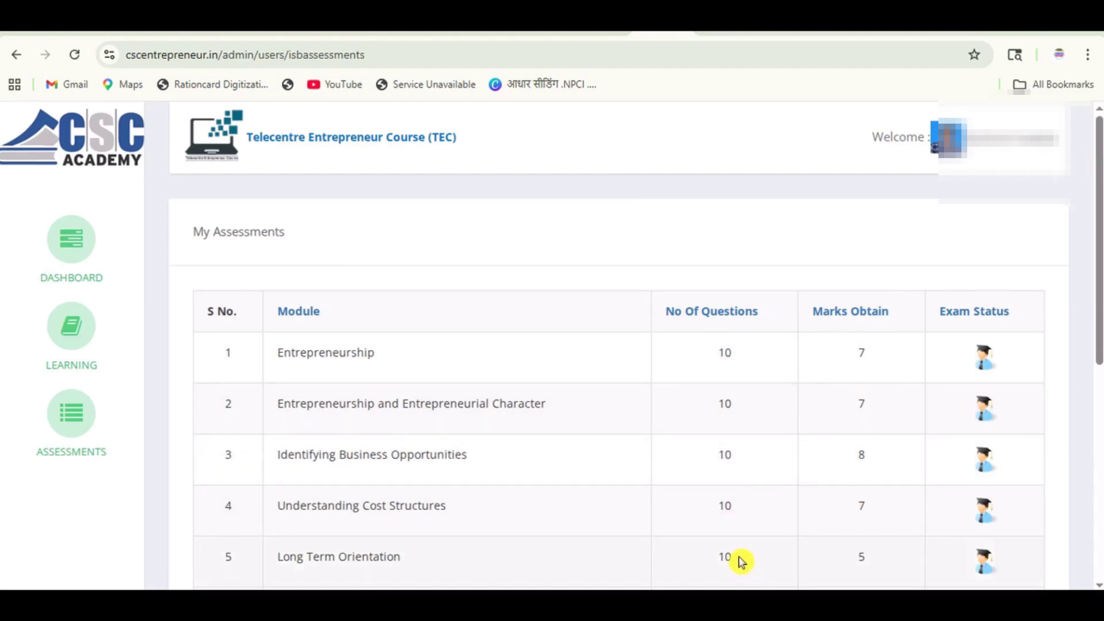
{"action": "left_click", "coordinate": [862, 558]}
{"action": "left_click_drag", "start_coordinate": [1099, 260], "coordinate": [1099, 434]}
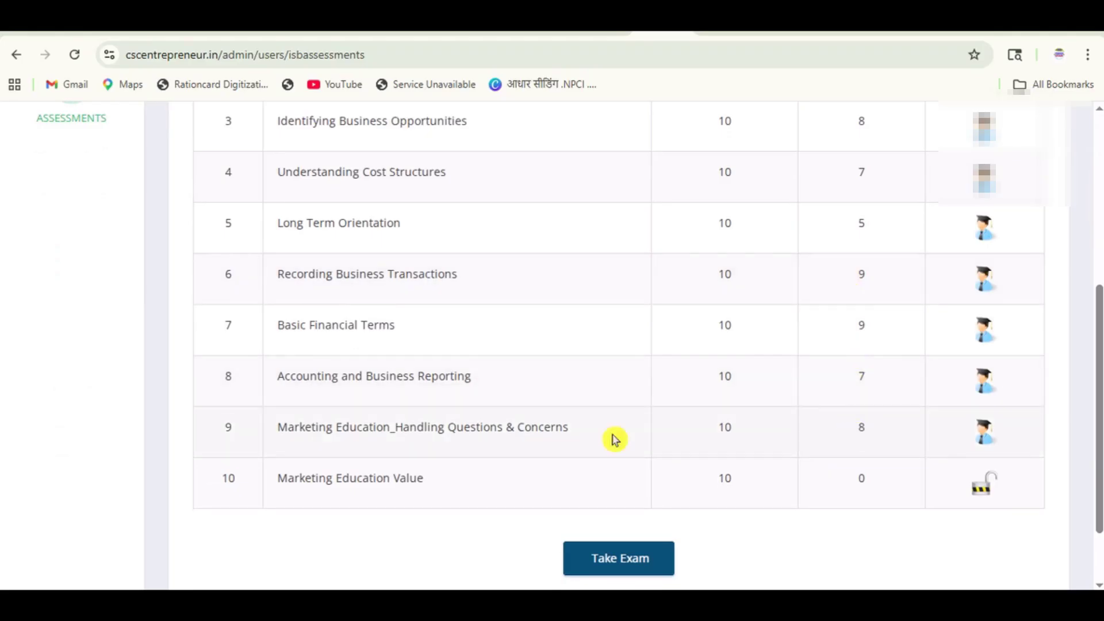
Take the Marketing Education Value exam, answer question 9 with Value Creation → Value Delivery → Value Capture and submit it.
{"action": "left_click", "coordinate": [306, 486]}
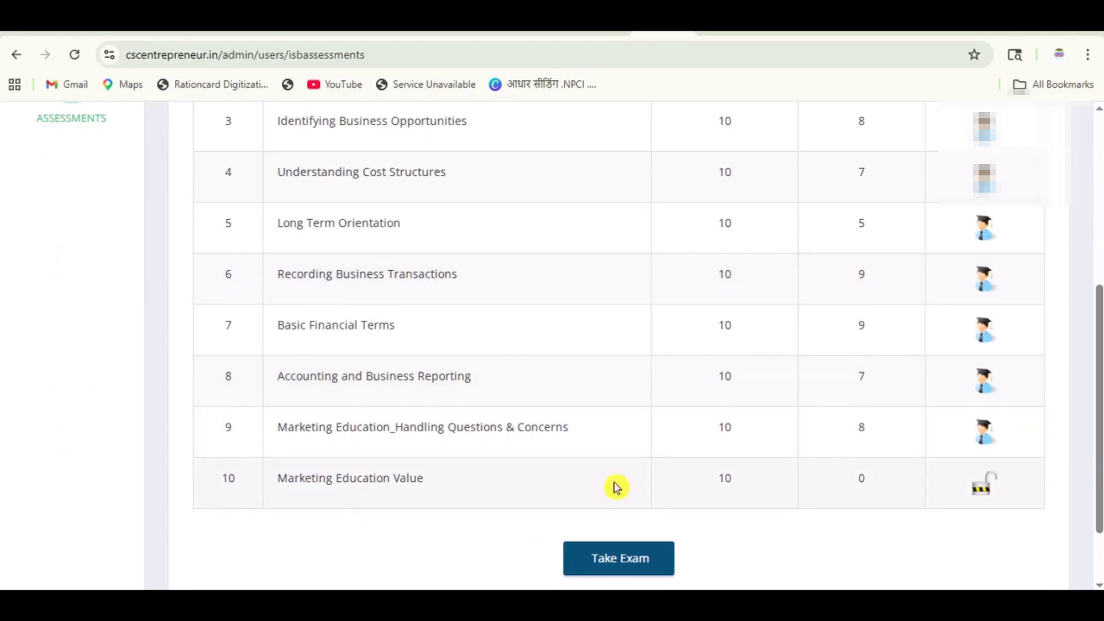
{"action": "left_click", "coordinate": [976, 497]}
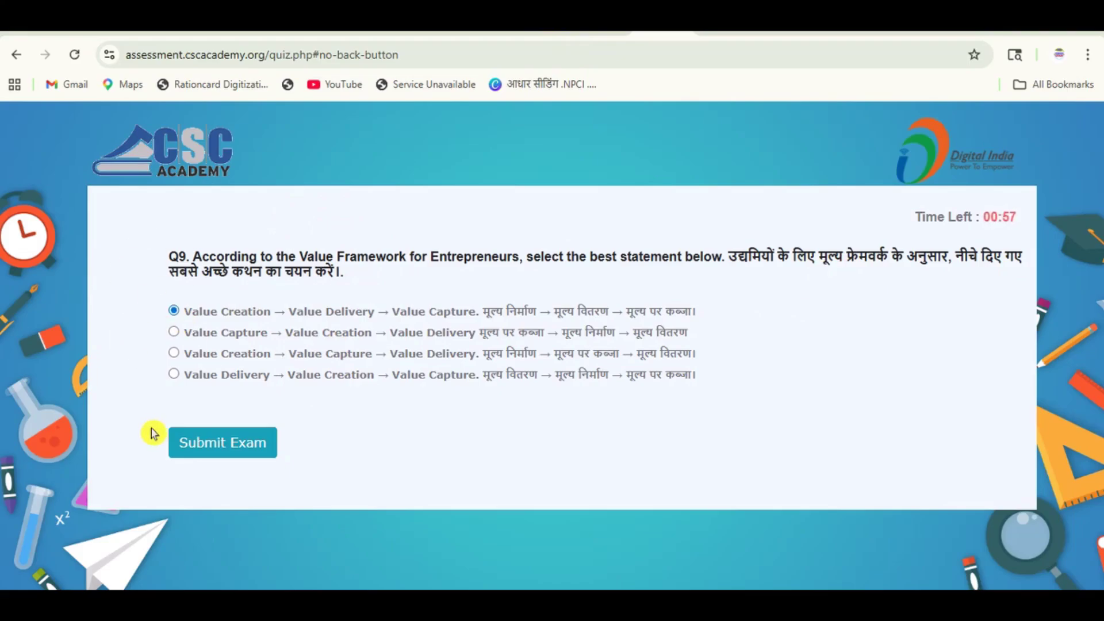
{"action": "left_click", "coordinate": [223, 443]}
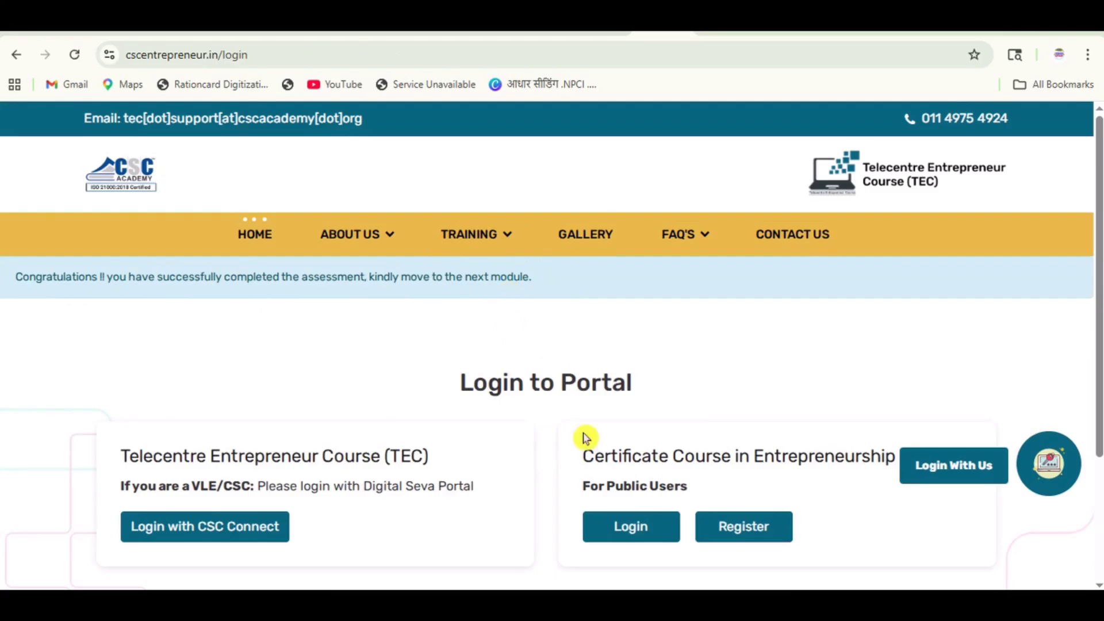
Log in as a public user with the prefilled credentials and open the list of module assessments.
{"action": "left_click", "coordinate": [626, 534]}
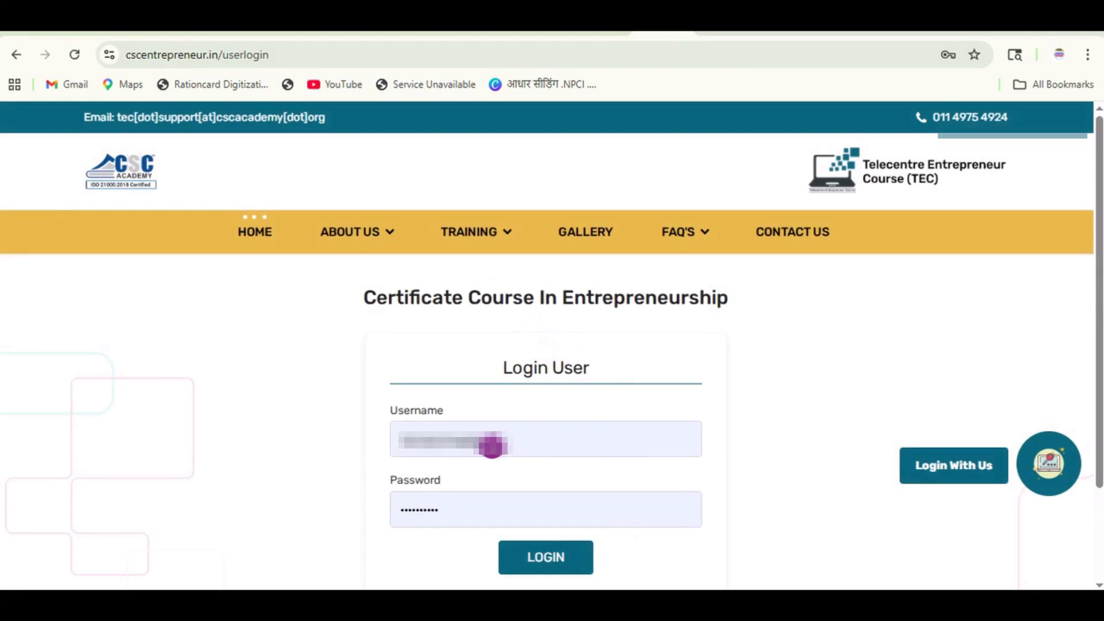
{"action": "left_click", "coordinate": [492, 441]}
{"action": "left_click", "coordinate": [432, 519]}
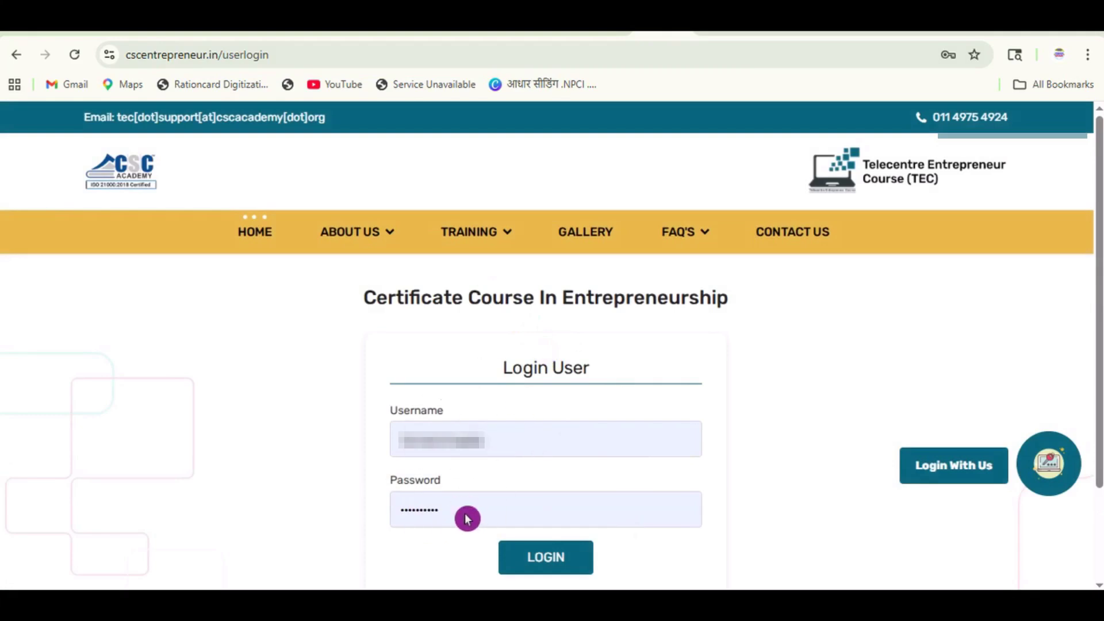
{"action": "left_click", "coordinate": [537, 556]}
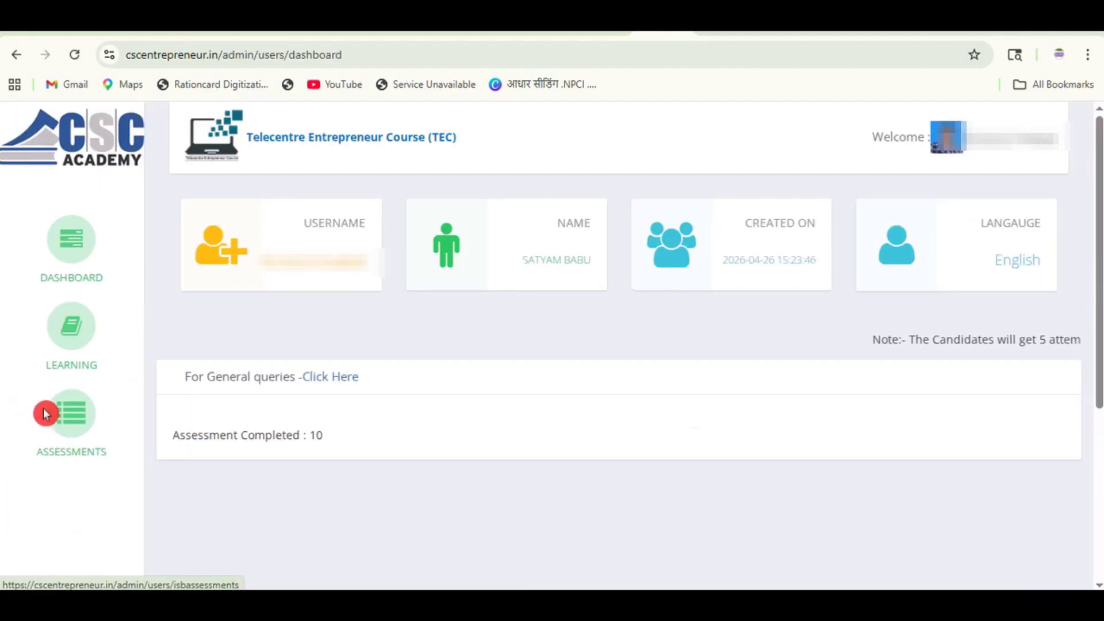
{"action": "left_click", "coordinate": [67, 433]}
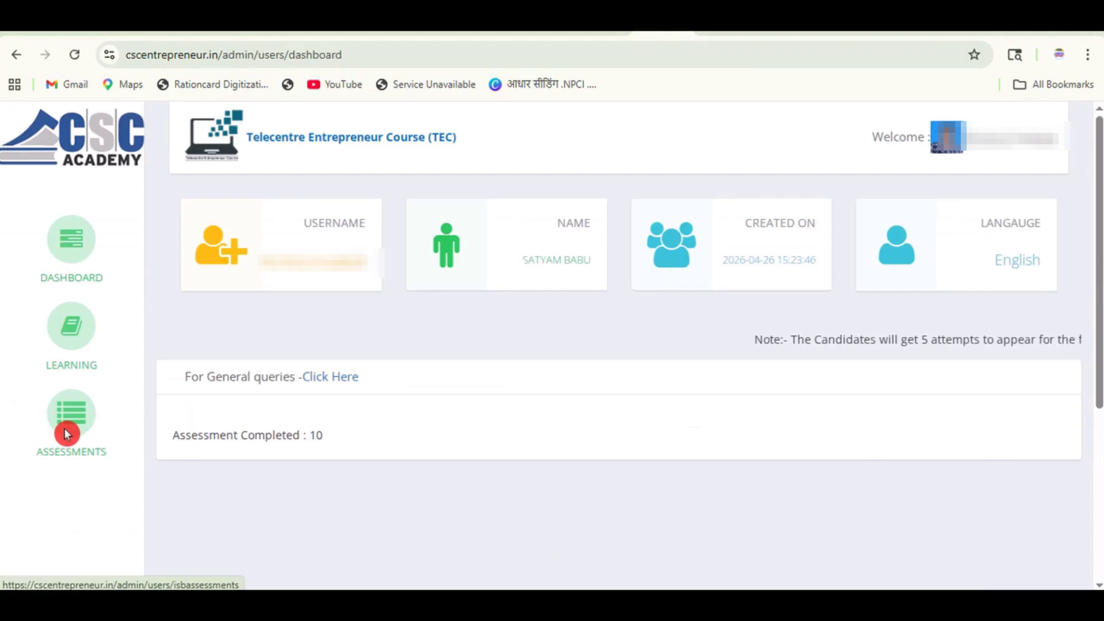
Launch the final exam below the module list with English as the language and accept the attempt notice.
{"action": "scroll", "coordinate": [732, 464], "scroll_direction": "down", "scroll_amount": 6}
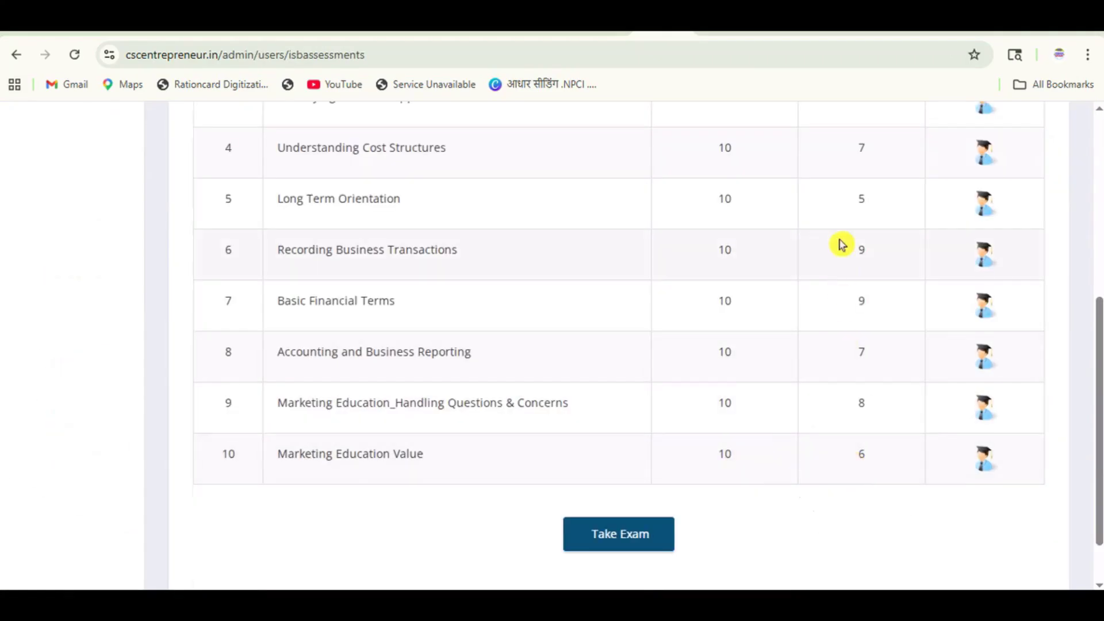
{"action": "left_click", "coordinate": [614, 537]}
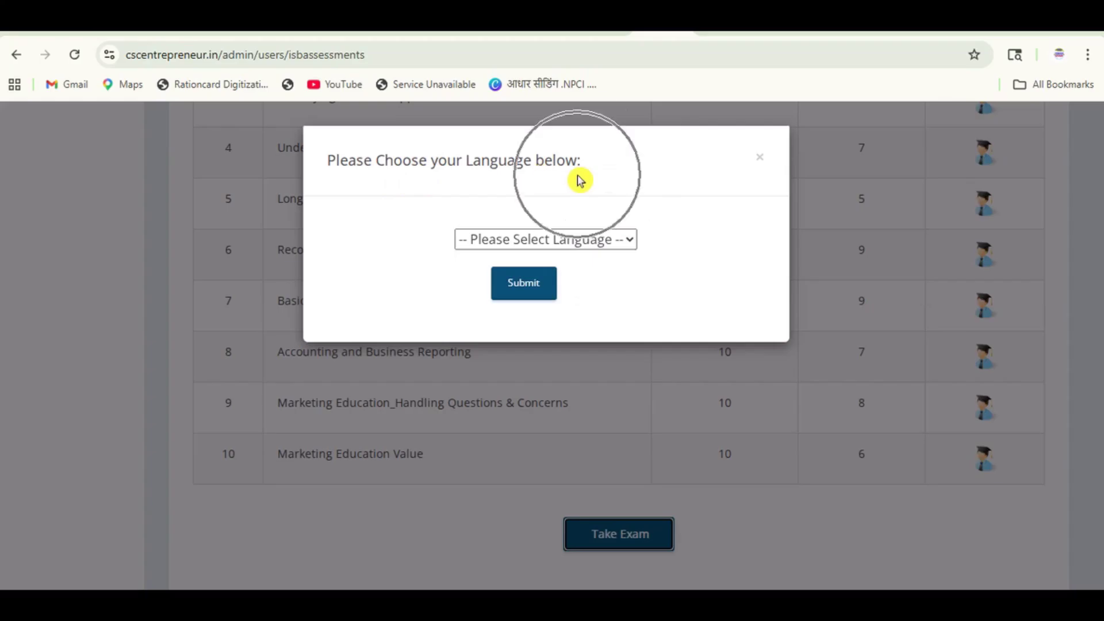
{"action": "left_click", "coordinate": [615, 254]}
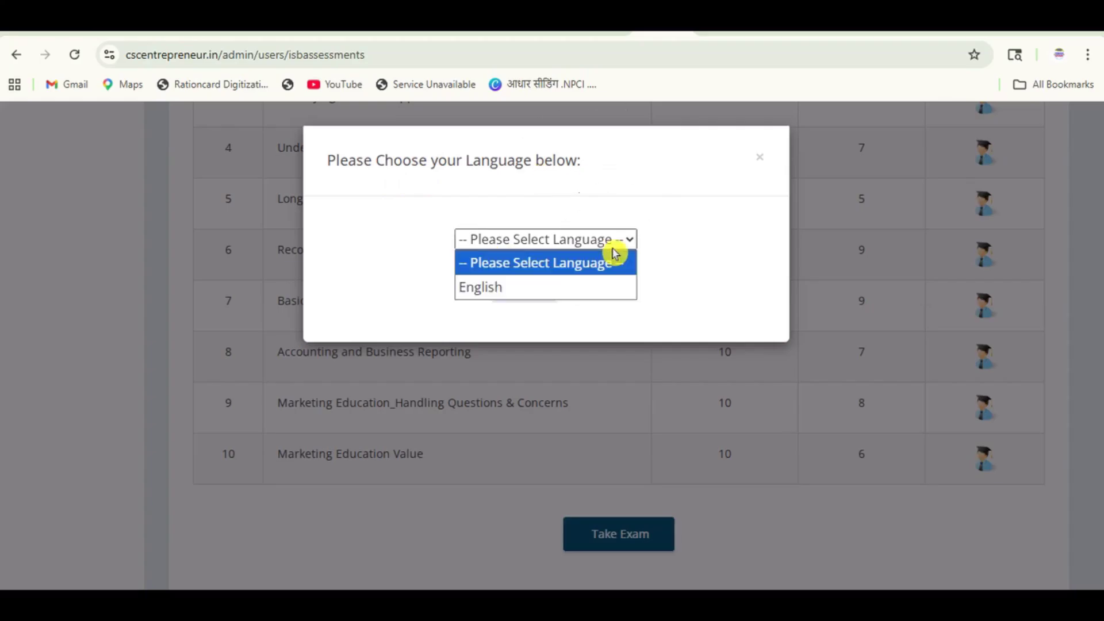
{"action": "left_click", "coordinate": [525, 291]}
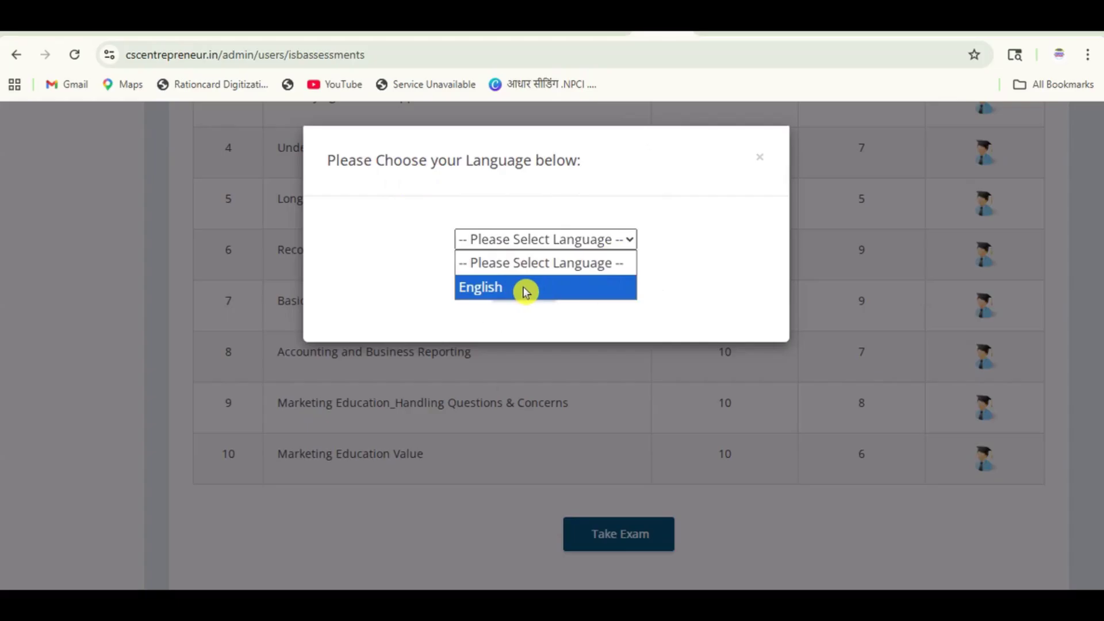
{"action": "left_click", "coordinate": [525, 290]}
{"action": "left_click", "coordinate": [524, 288]}
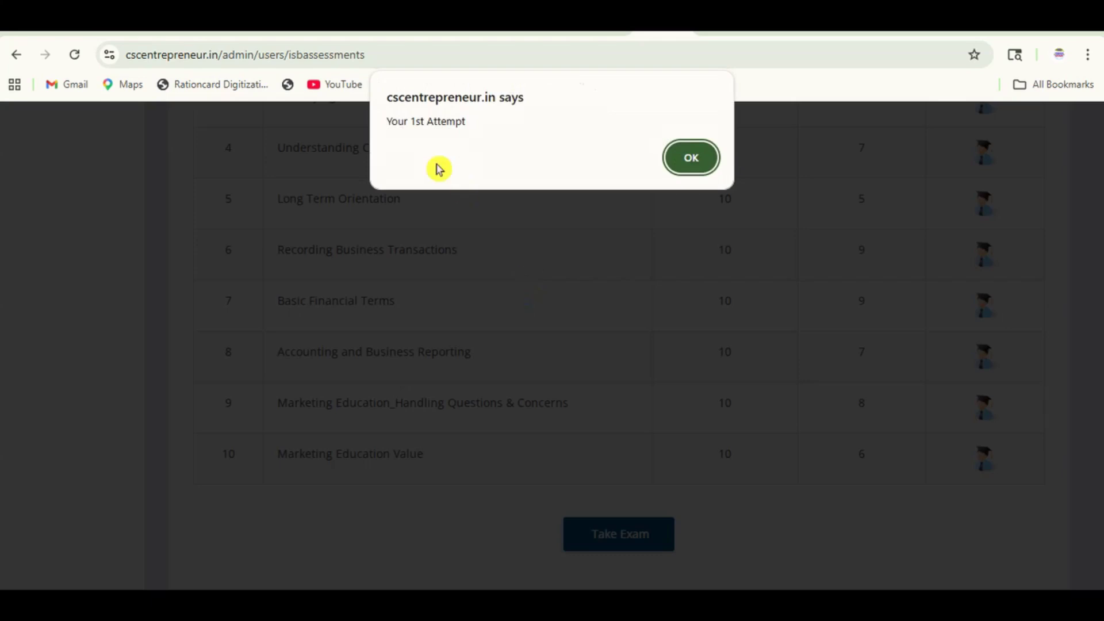
{"action": "left_click", "coordinate": [677, 161]}
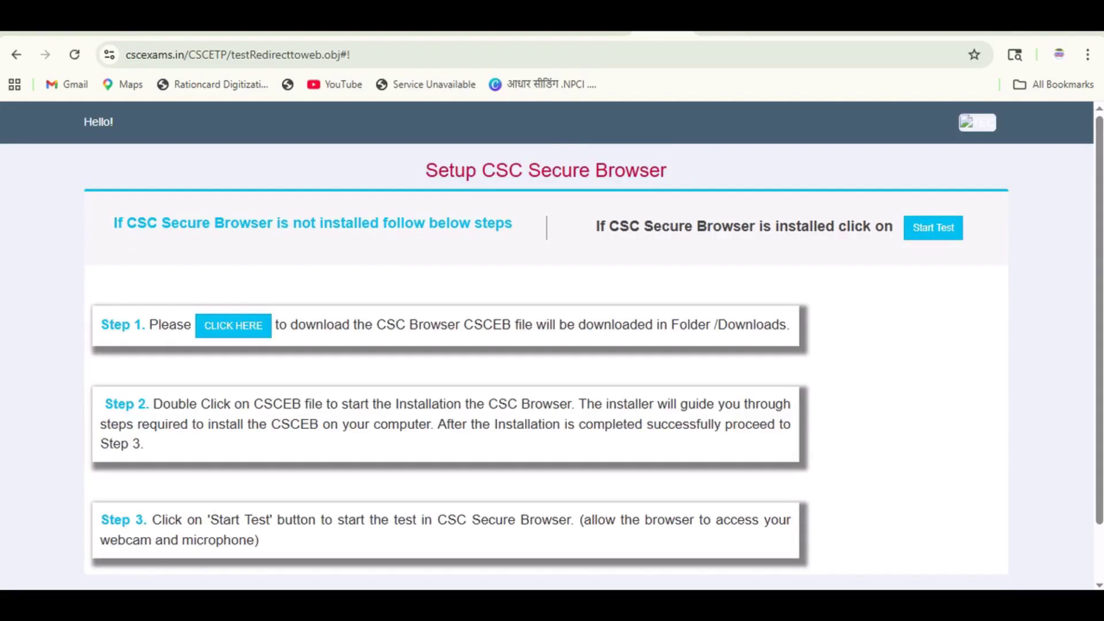
Go through the CSC Secure Browser setup page and download the CSCEB Windows installer package.
{"action": "left_click", "coordinate": [599, 193]}
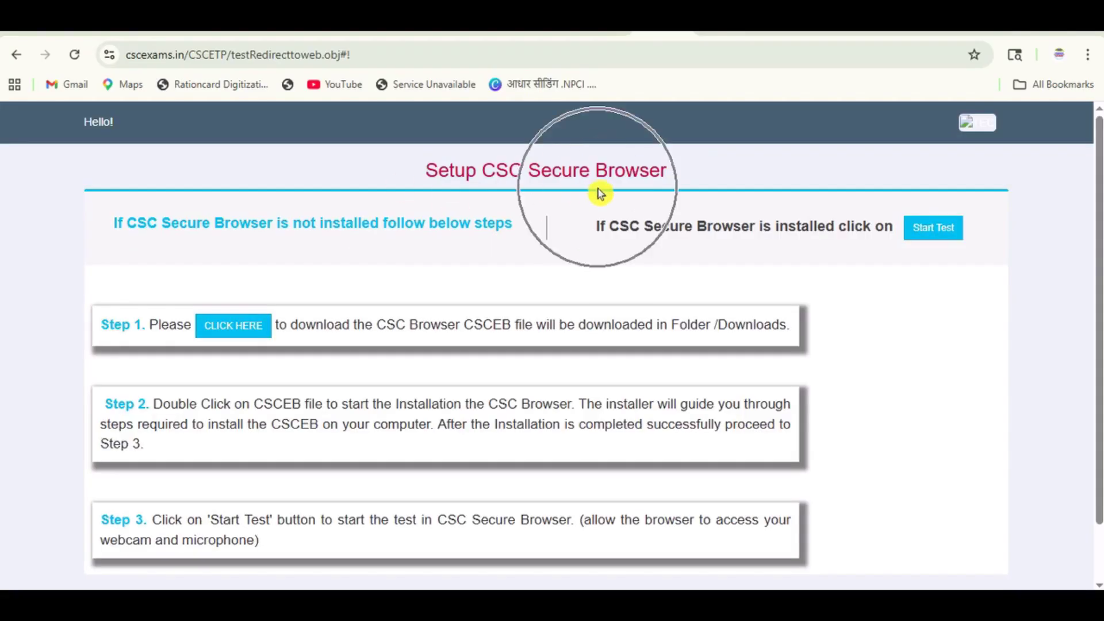
{"action": "left_click", "coordinate": [502, 236]}
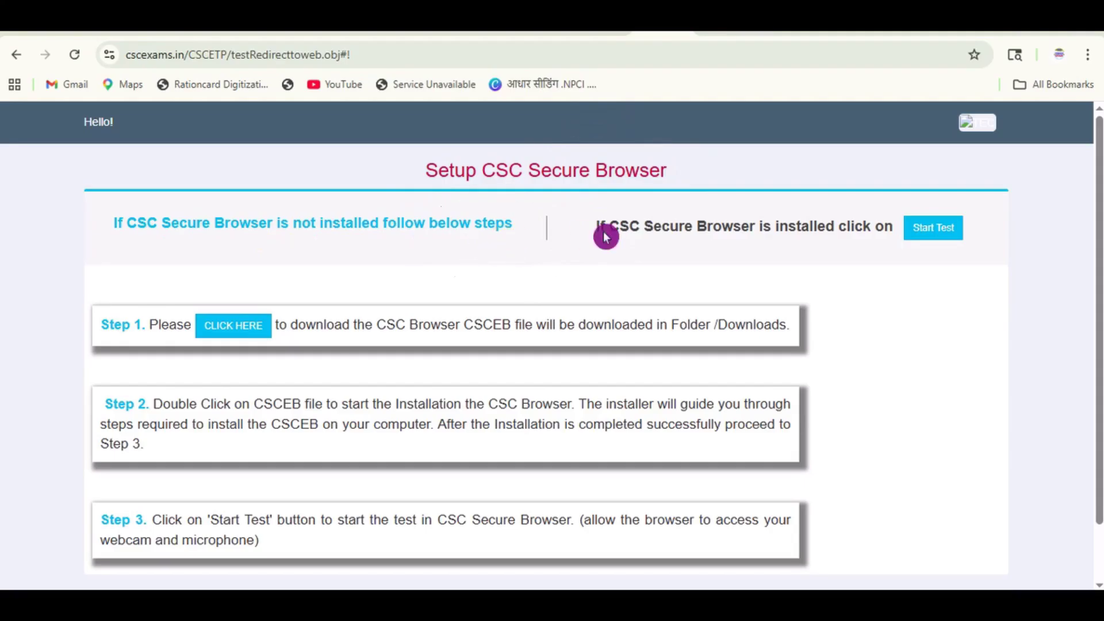
{"action": "left_click", "coordinate": [909, 236]}
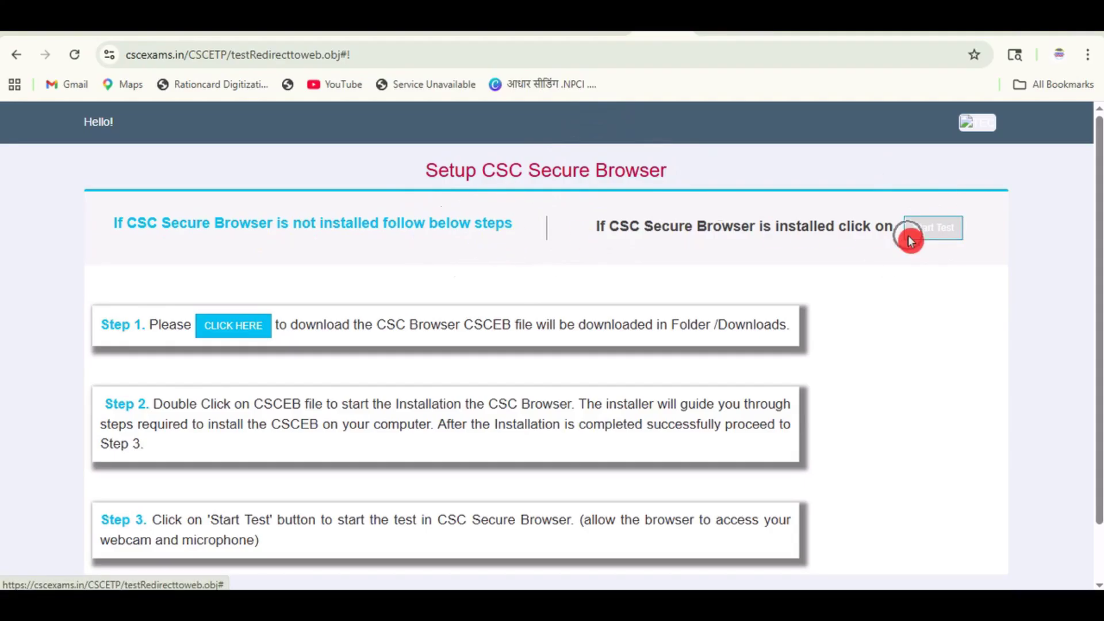
{"action": "left_click", "coordinate": [237, 331]}
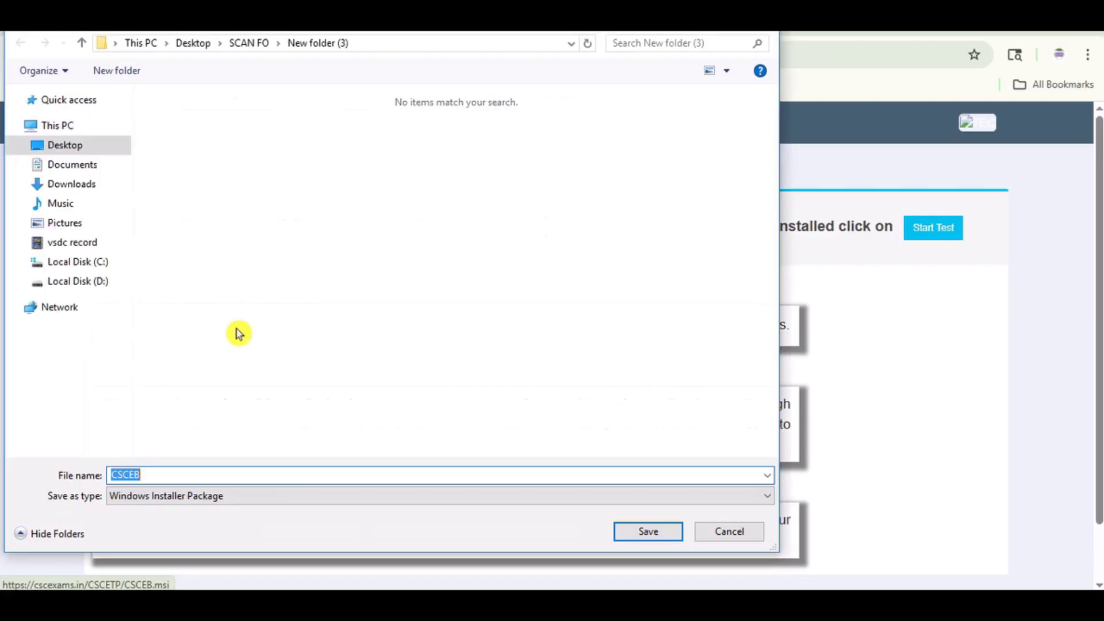
{"action": "key", "text": "Return"}
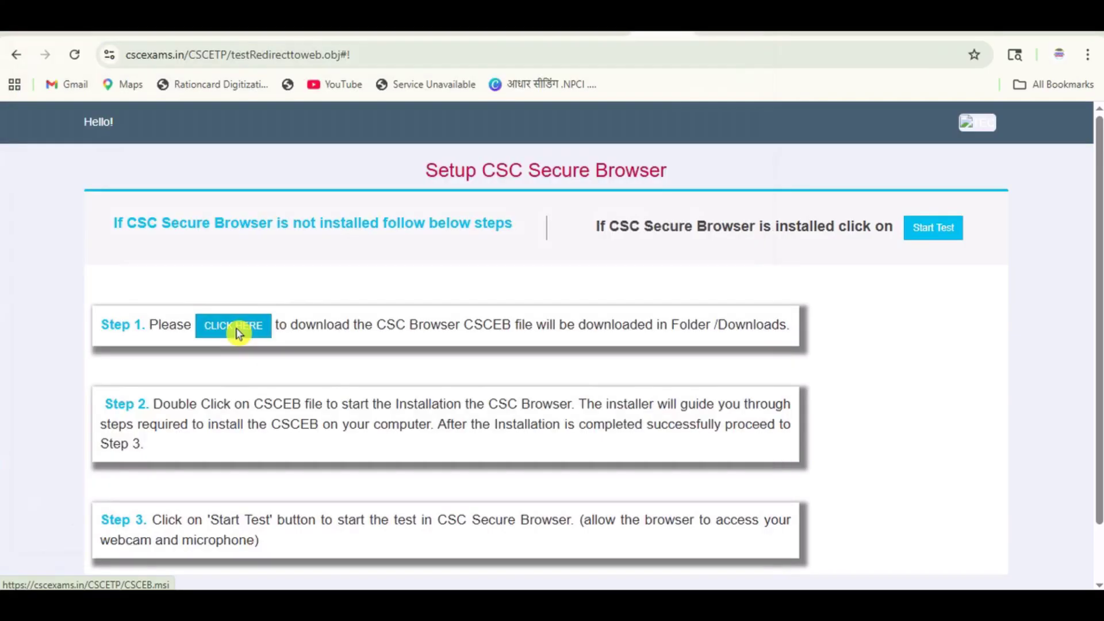
{"action": "left_click", "coordinate": [236, 329]}
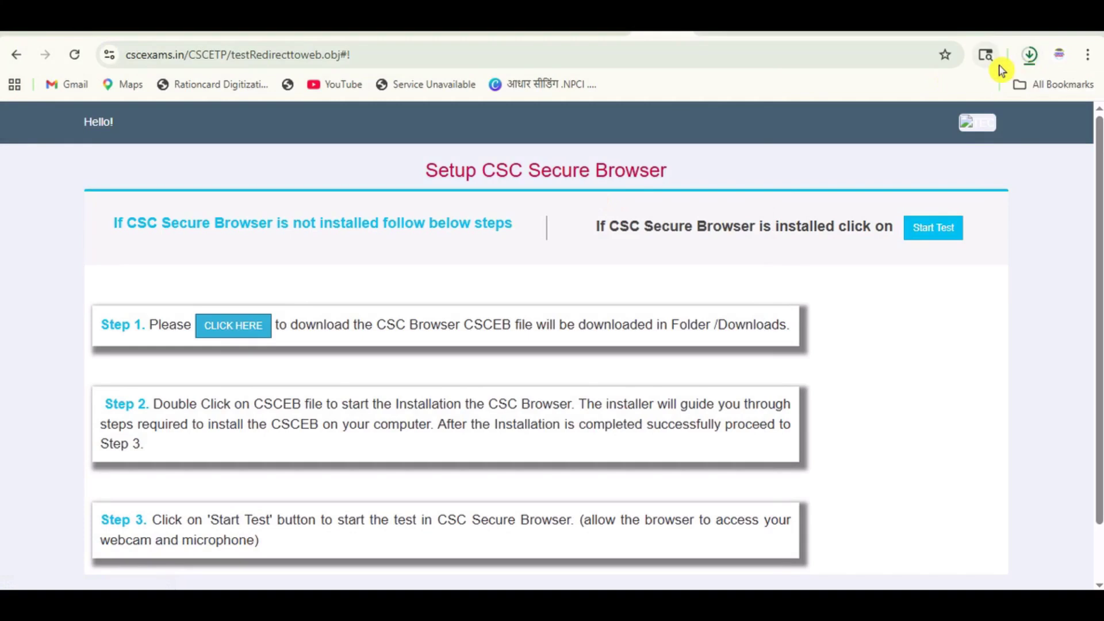
Start the final test using the option for an already installed CSC Secure Browser.
{"action": "scroll", "coordinate": [751, 226], "scroll_direction": "down", "scroll_amount": 1}
{"action": "left_click", "coordinate": [925, 225]}
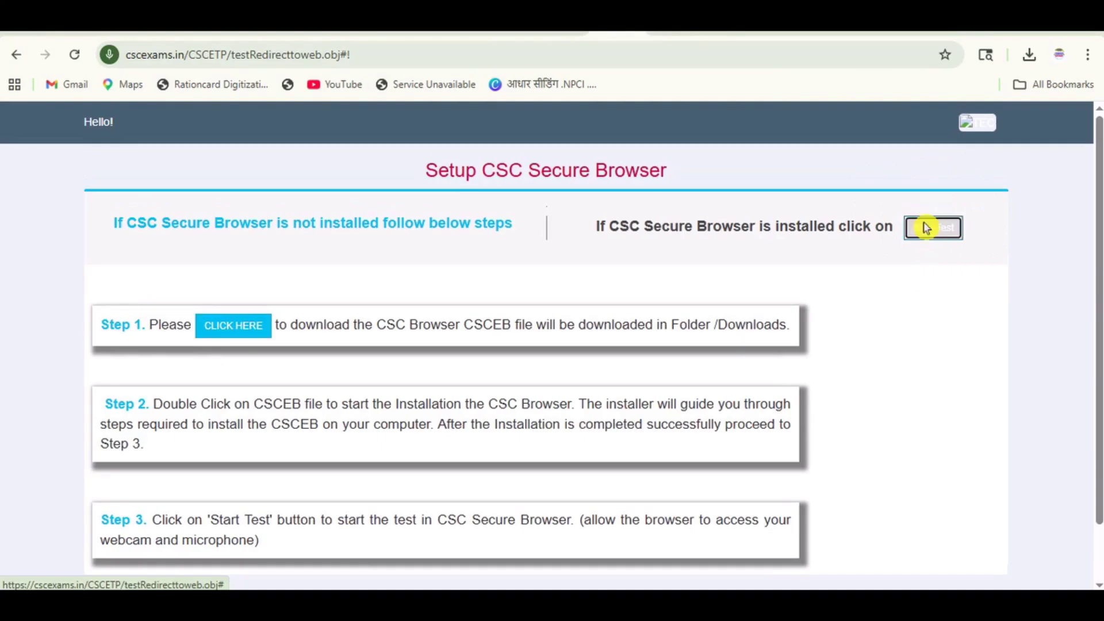
{"action": "left_click", "coordinate": [926, 228]}
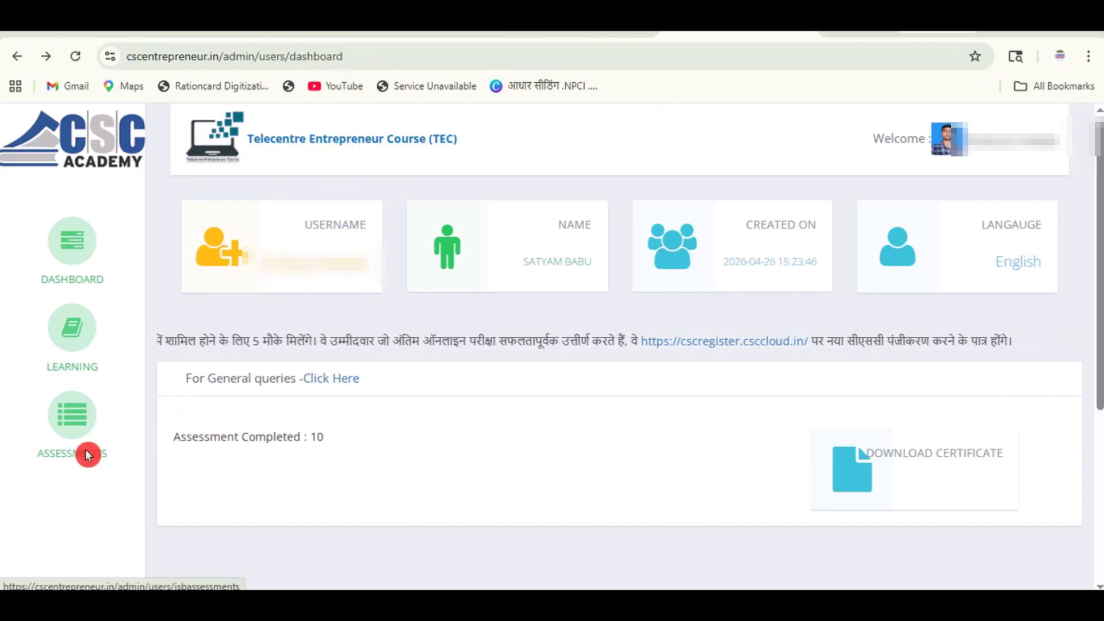
Open the course completion certificate for download from the dashboard.
{"action": "left_click", "coordinate": [930, 459]}
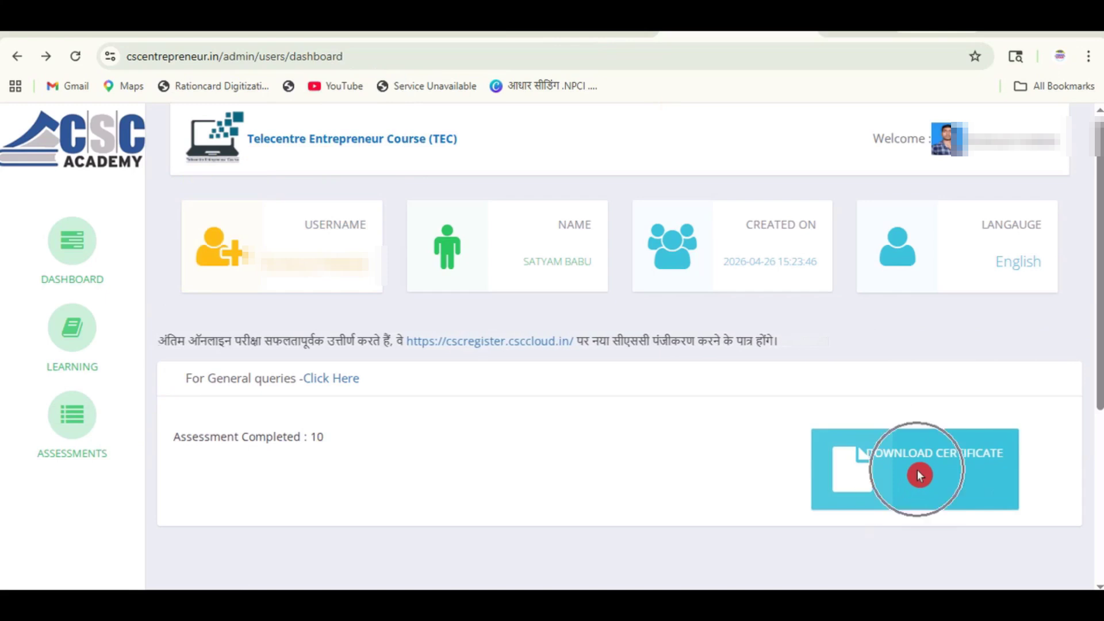
{"action": "left_click", "coordinate": [917, 475]}
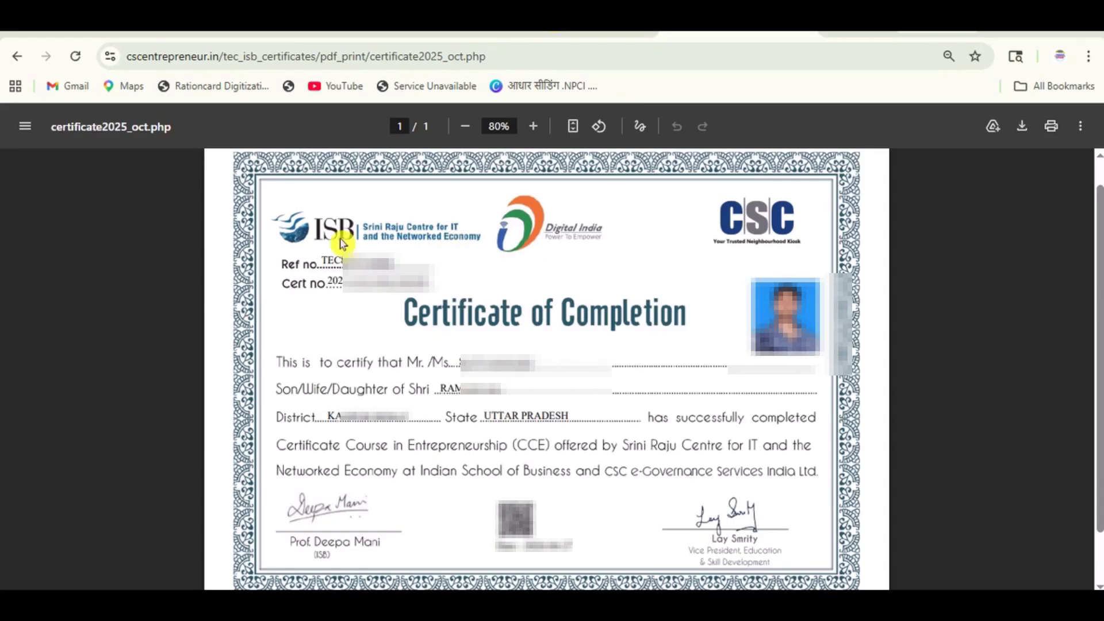
Examine the certificate's logos, title, photo, candidate and parent names, district, state, course text, QR code and signatures.
{"action": "left_click", "coordinate": [450, 237]}
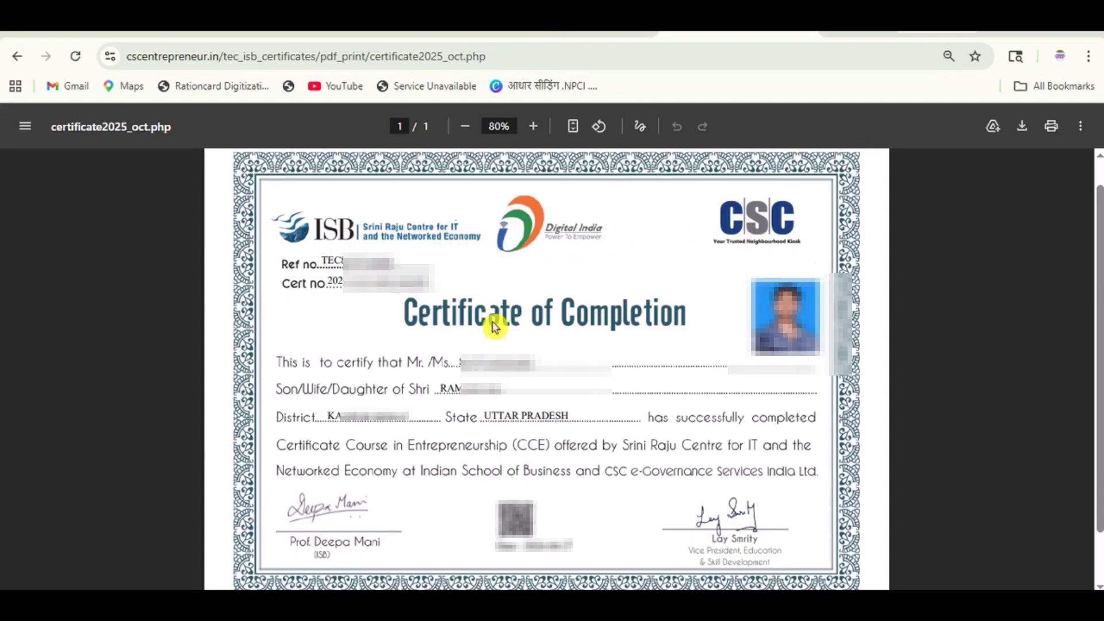
{"action": "left_click", "coordinate": [669, 326]}
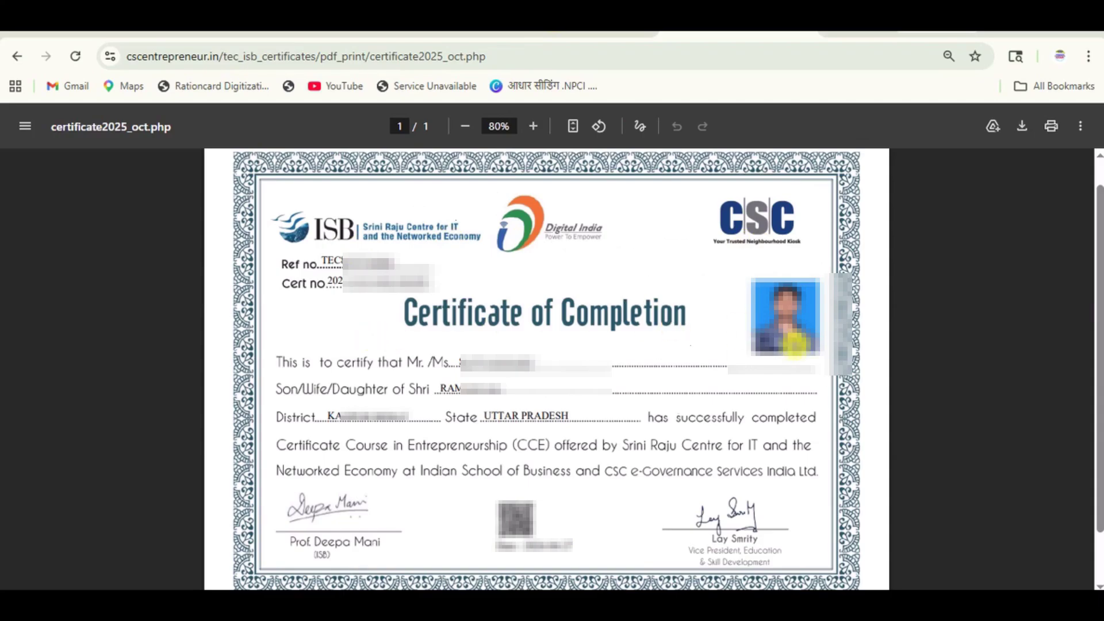
{"action": "left_click", "coordinate": [537, 374]}
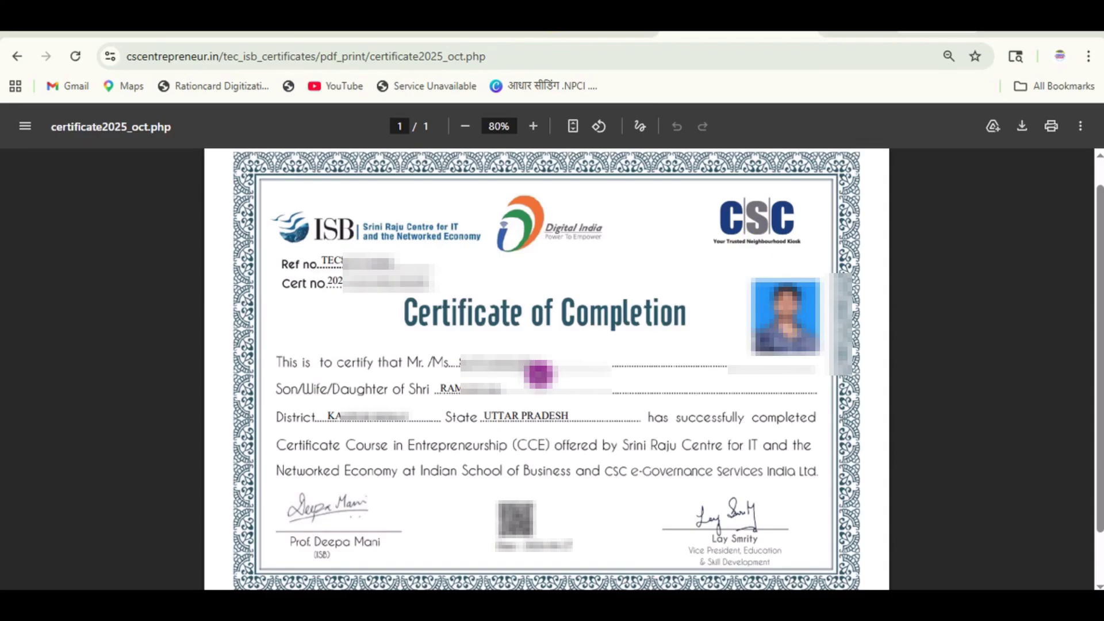
{"action": "left_click", "coordinate": [477, 400]}
{"action": "left_click", "coordinate": [343, 429]}
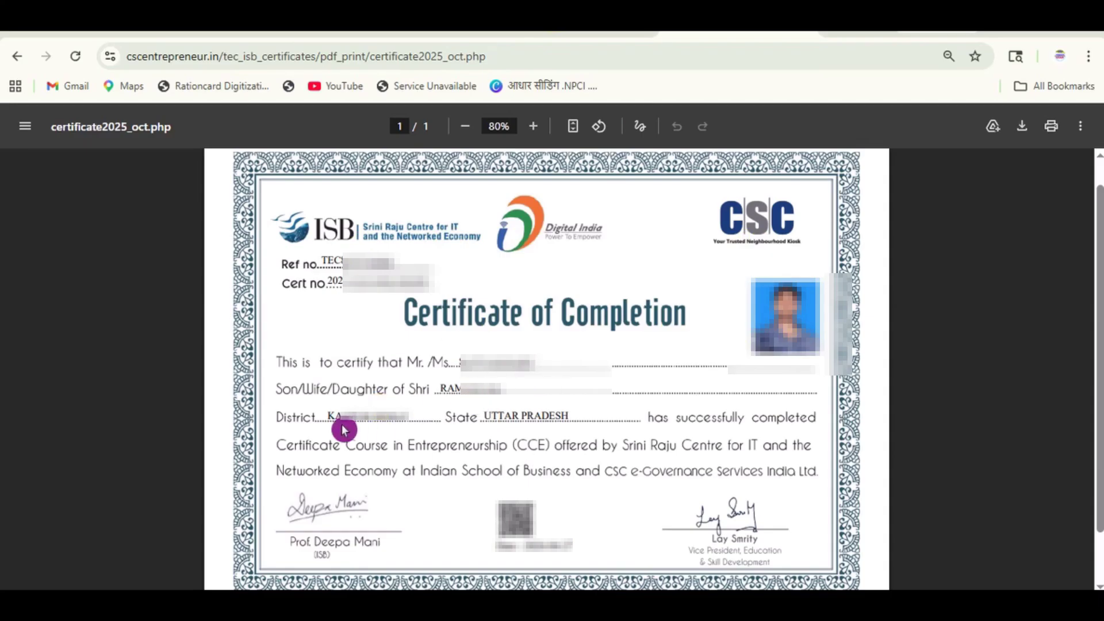
{"action": "left_click", "coordinate": [525, 419]}
{"action": "left_click", "coordinate": [644, 470]}
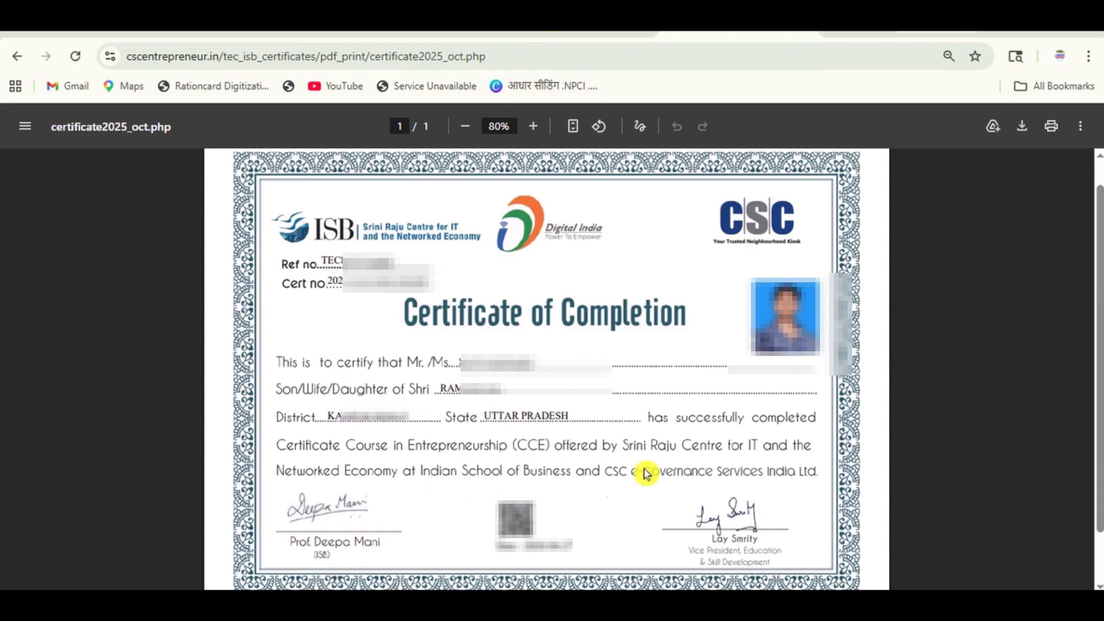
{"action": "left_click", "coordinate": [523, 543]}
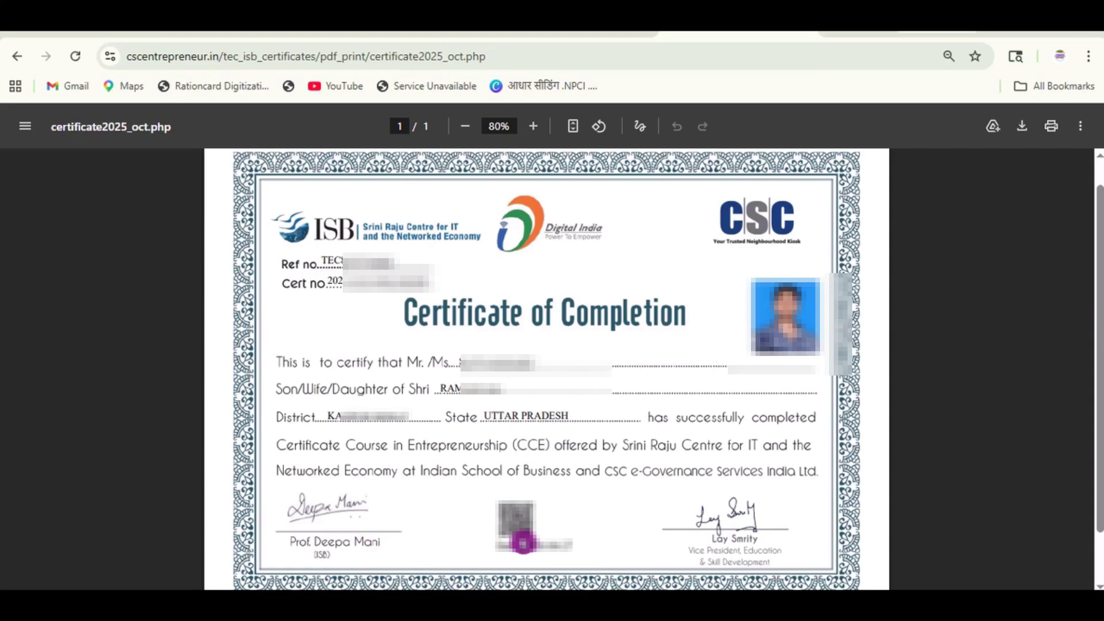
{"action": "left_click", "coordinate": [526, 542]}
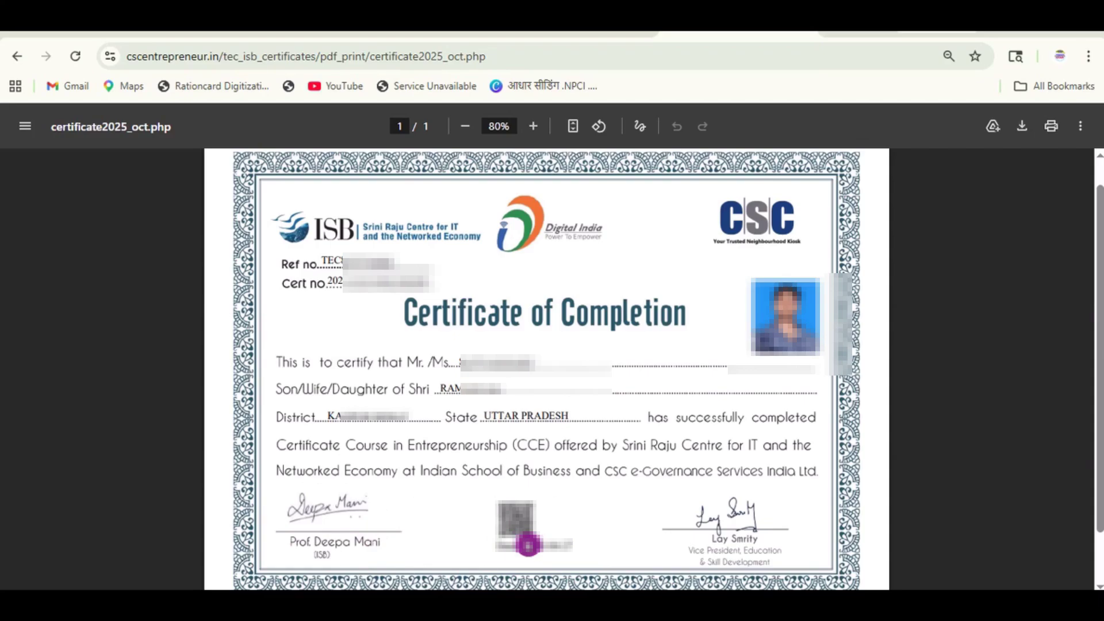
{"action": "left_click", "coordinate": [576, 553]}
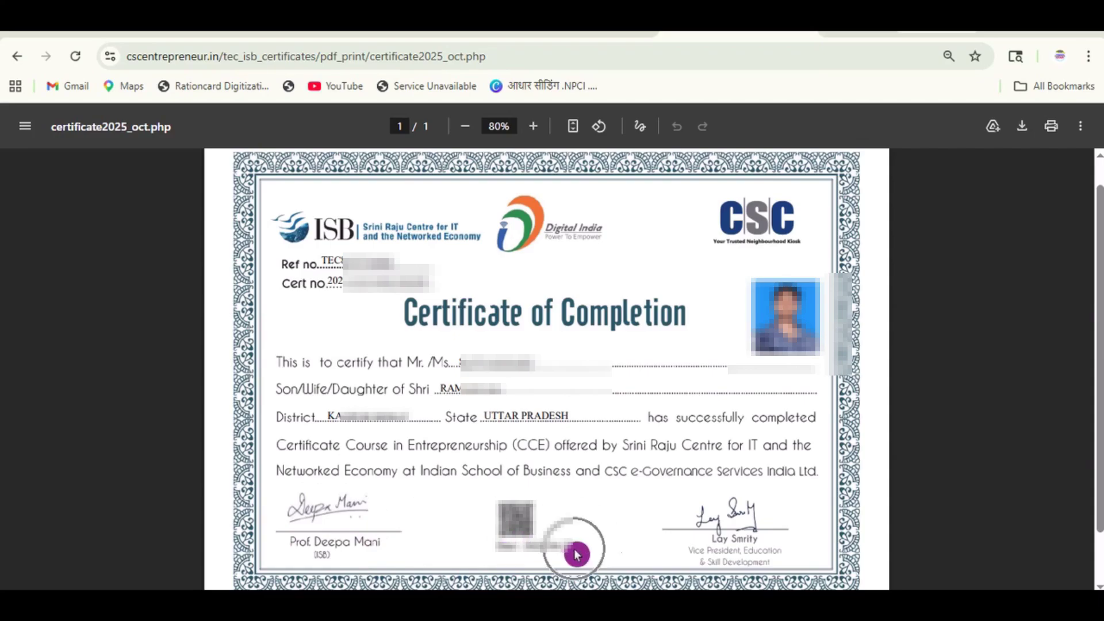
{"action": "left_click", "coordinate": [771, 556]}
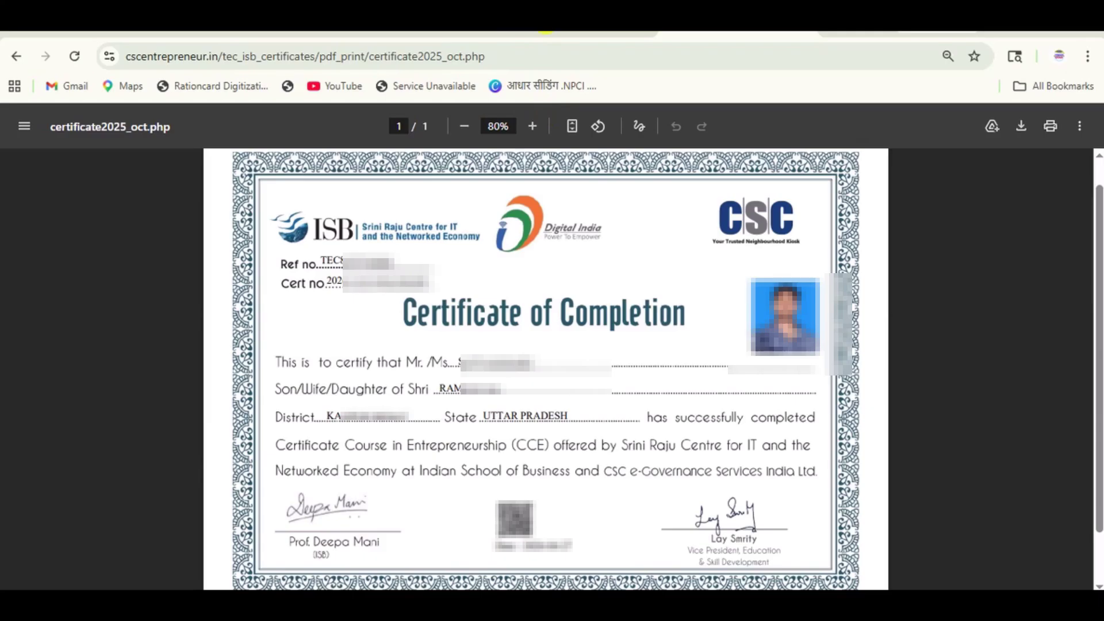
Switch to the Digital Seva Connect login page.
{"action": "left_click", "coordinate": [546, 32]}
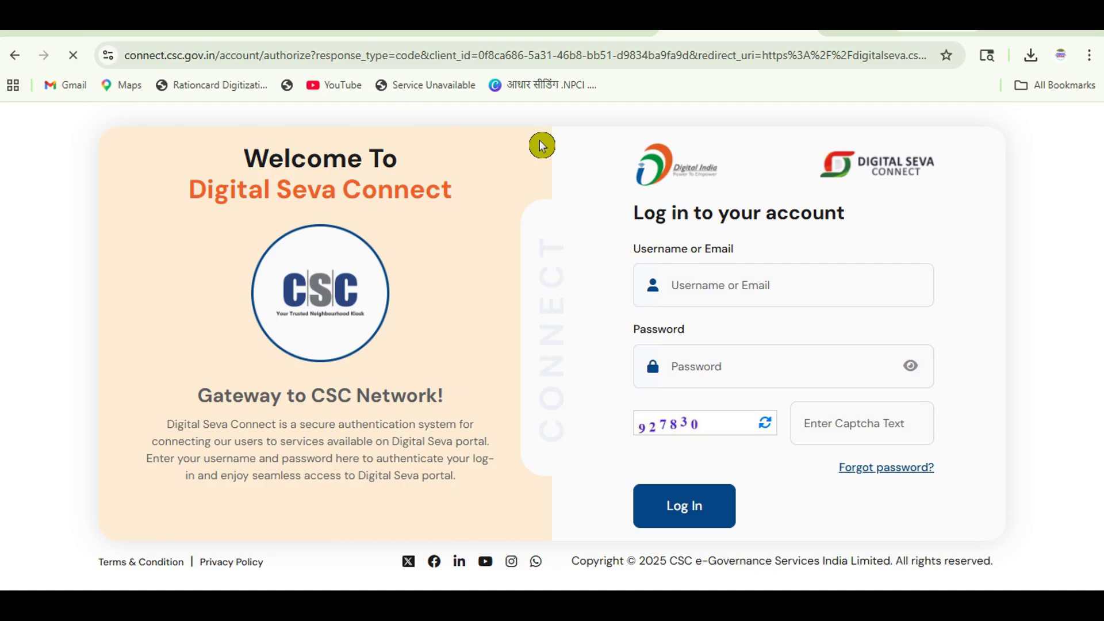